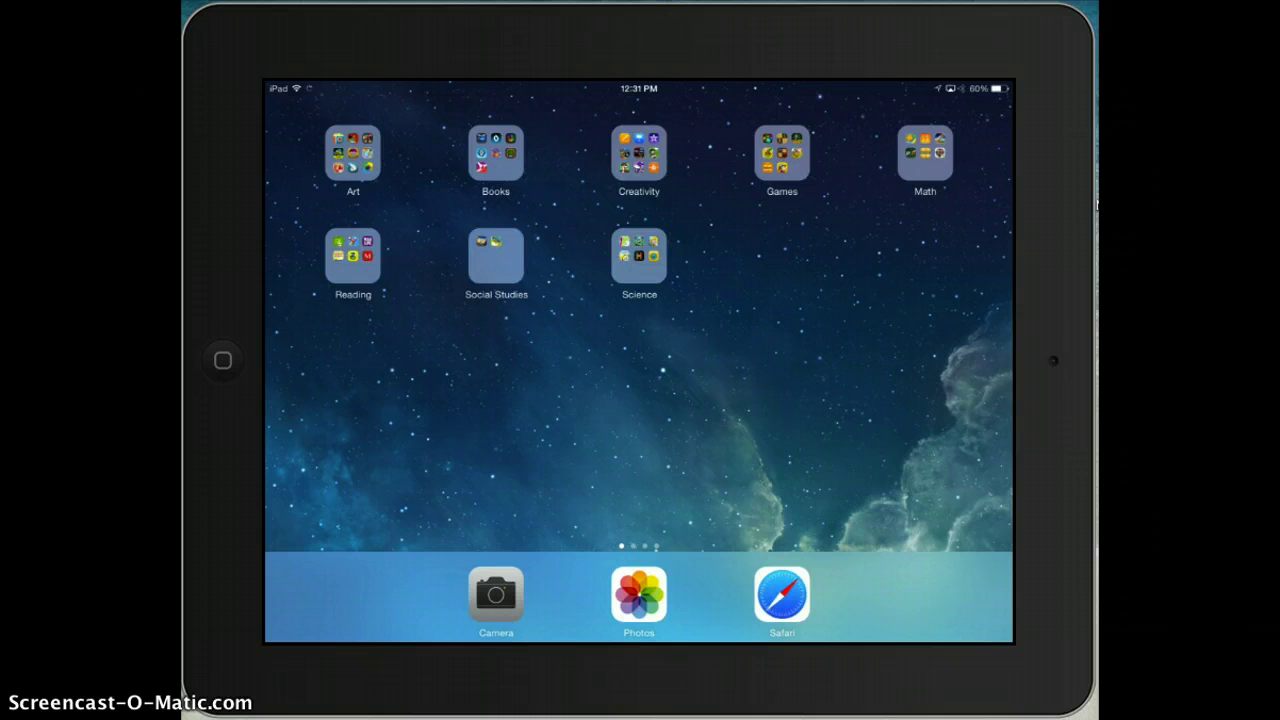
- Open PuppetPals HD from the Creativity folder and start a new show
left_click(639, 155)
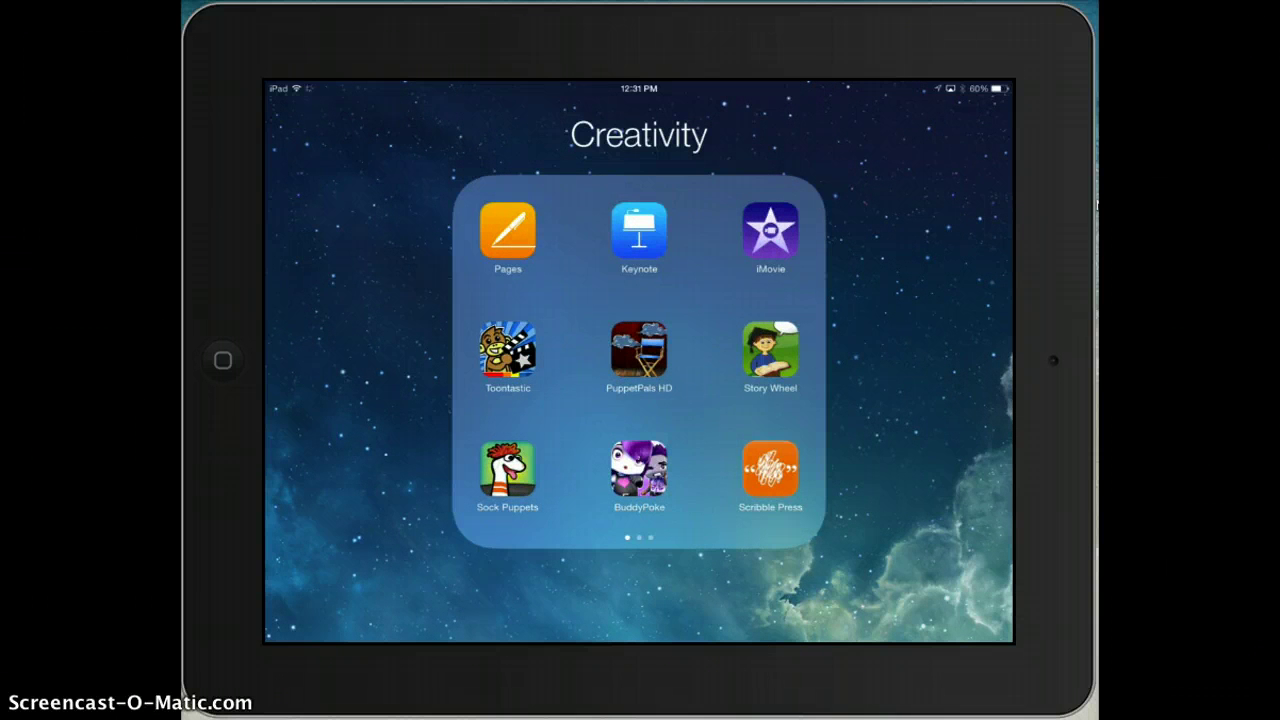
left_click(639, 349)
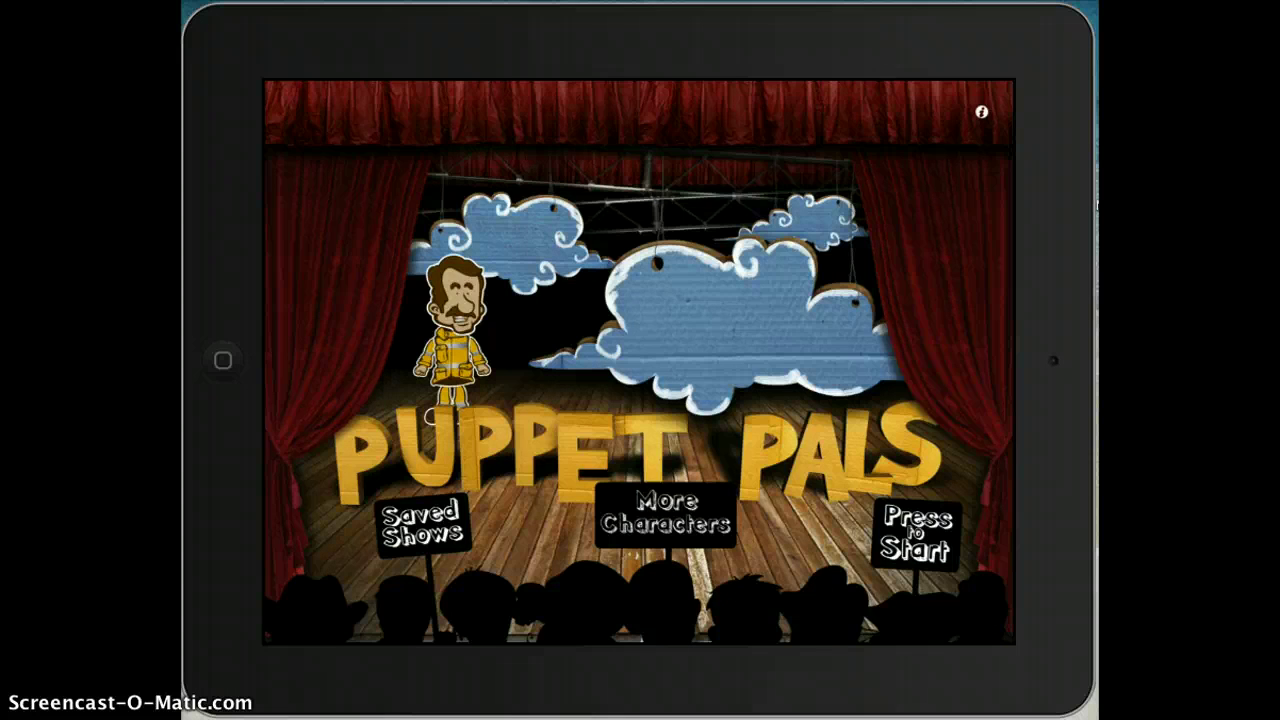
left_click(915, 535)
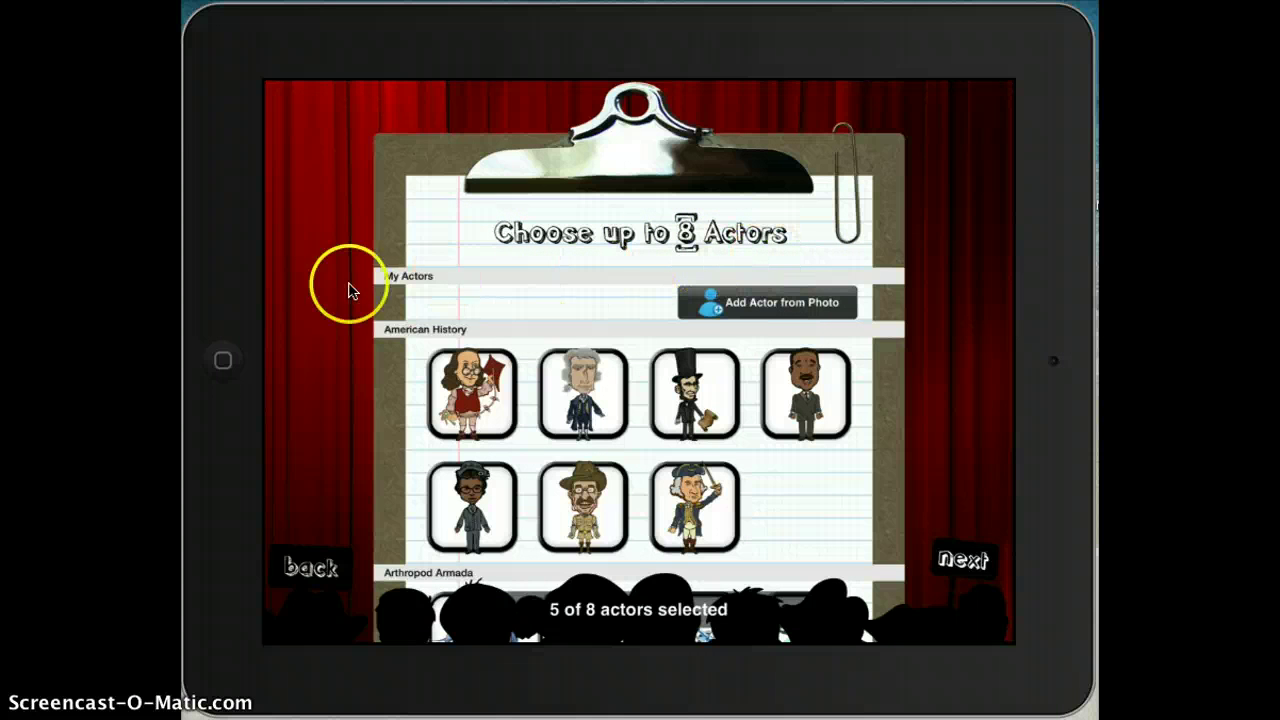
- Select the chipmunk, crow and dragon from the Fairy Tale actors
scroll(639, 360, "down", 5)
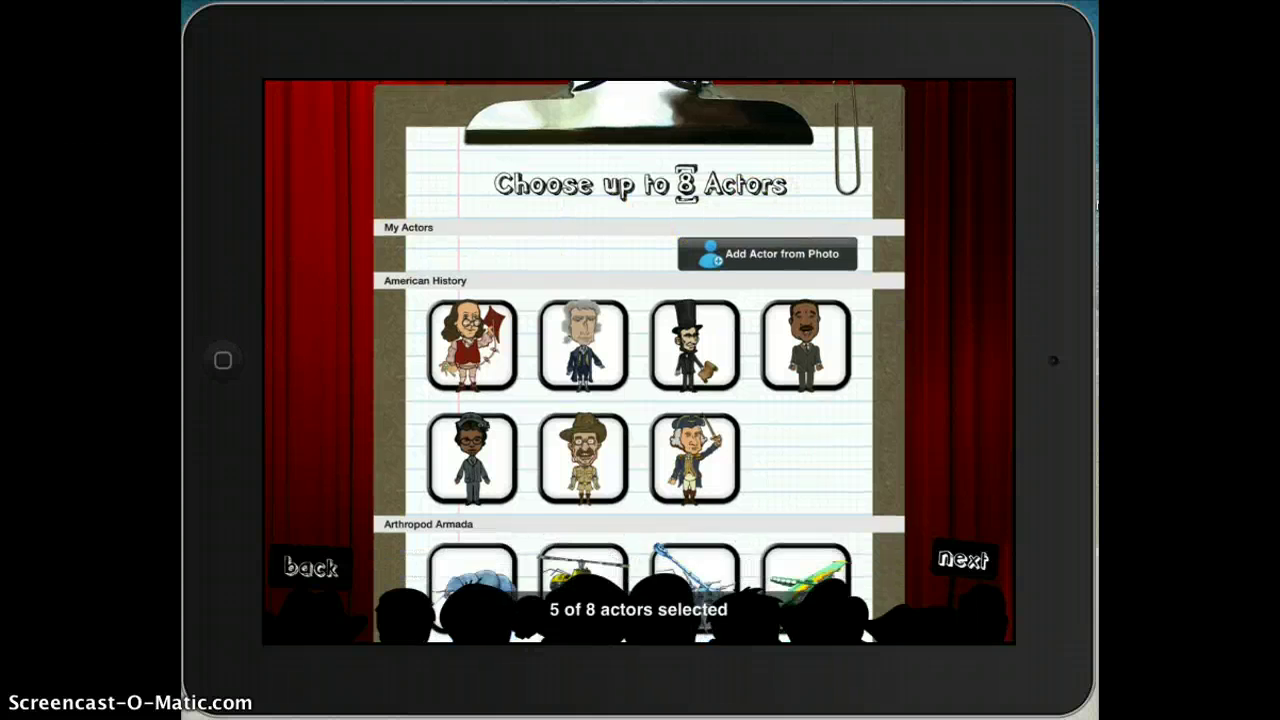
scroll(639, 360, "down", 10)
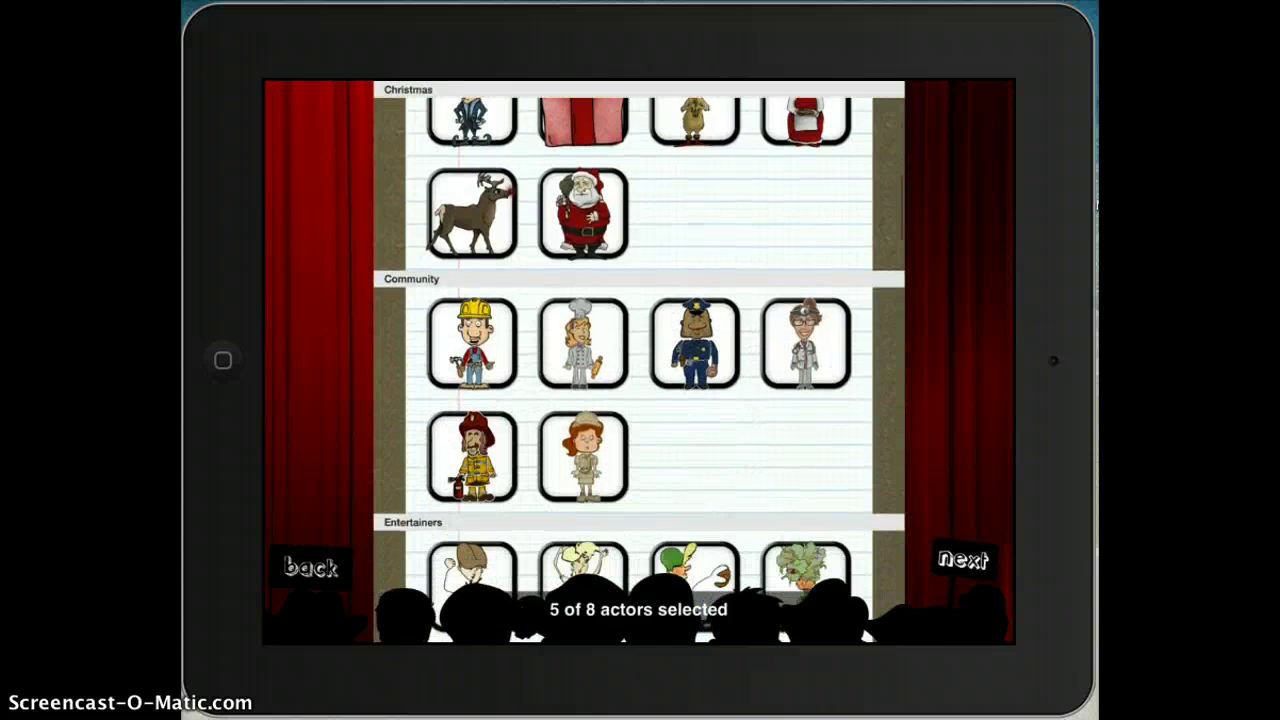
scroll(639, 360, "down", 8)
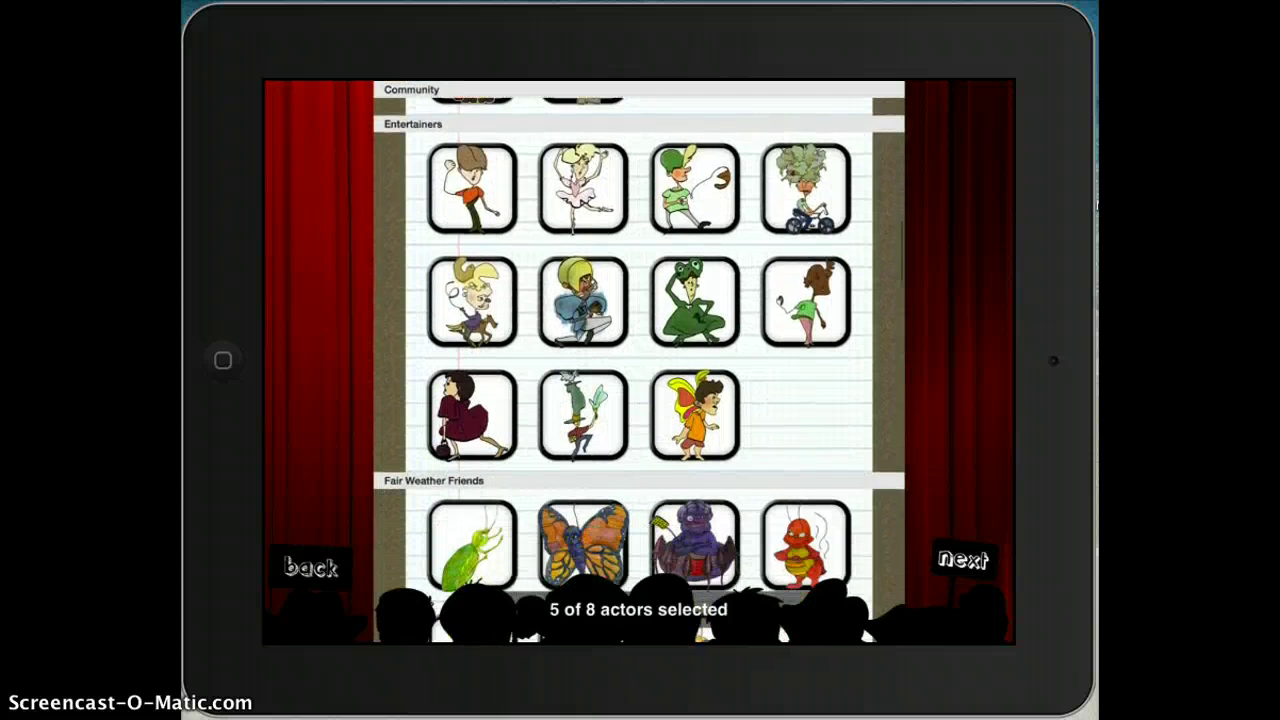
scroll(639, 360, "down", 6)
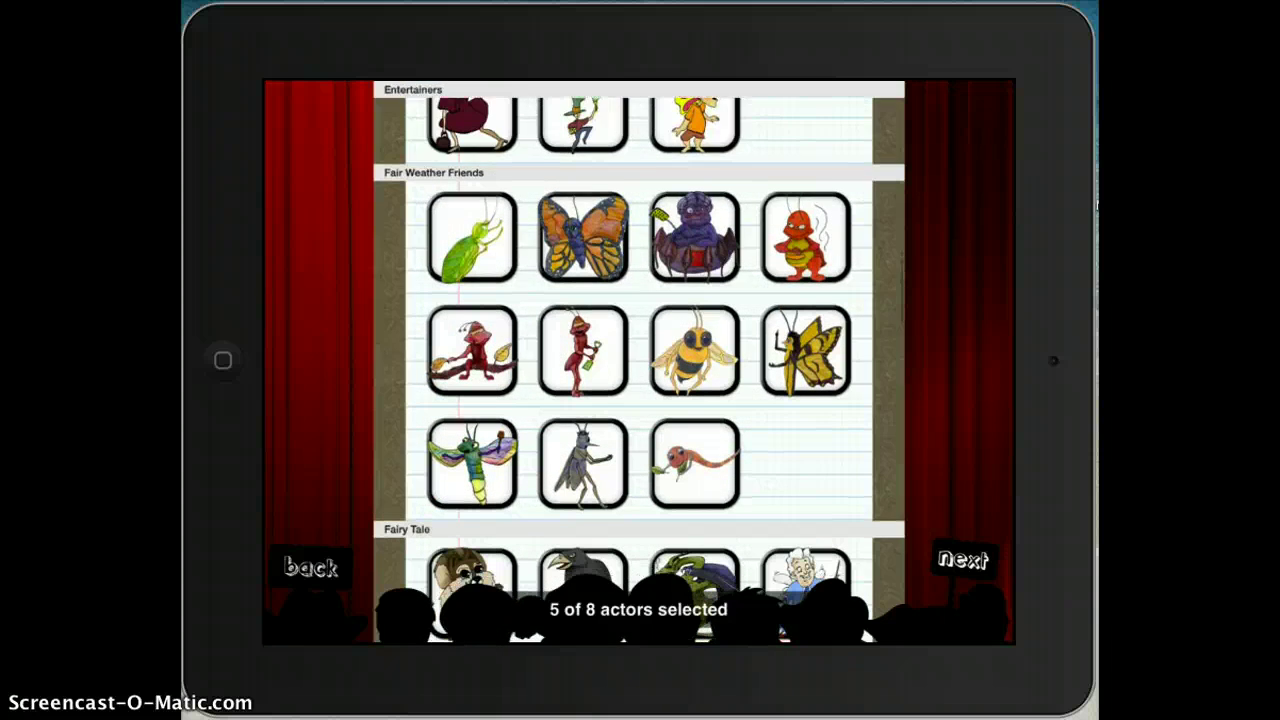
scroll(639, 360, "down", 6)
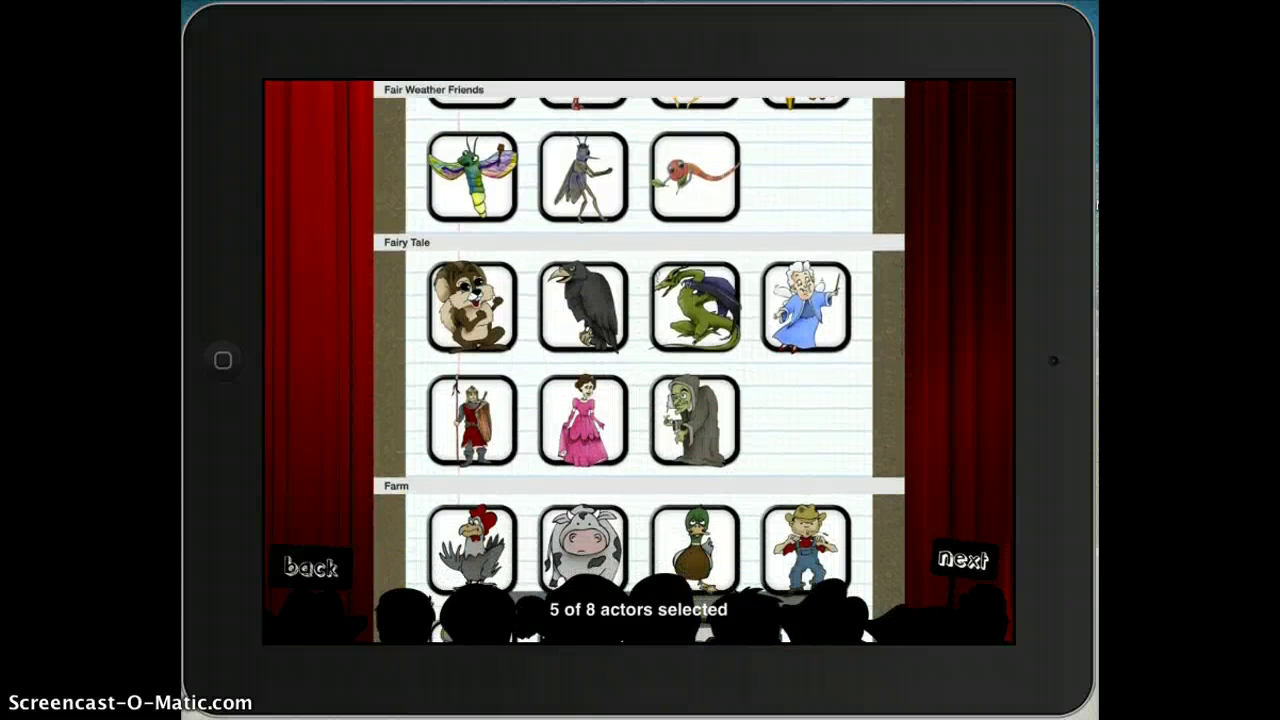
left_click(472, 307)
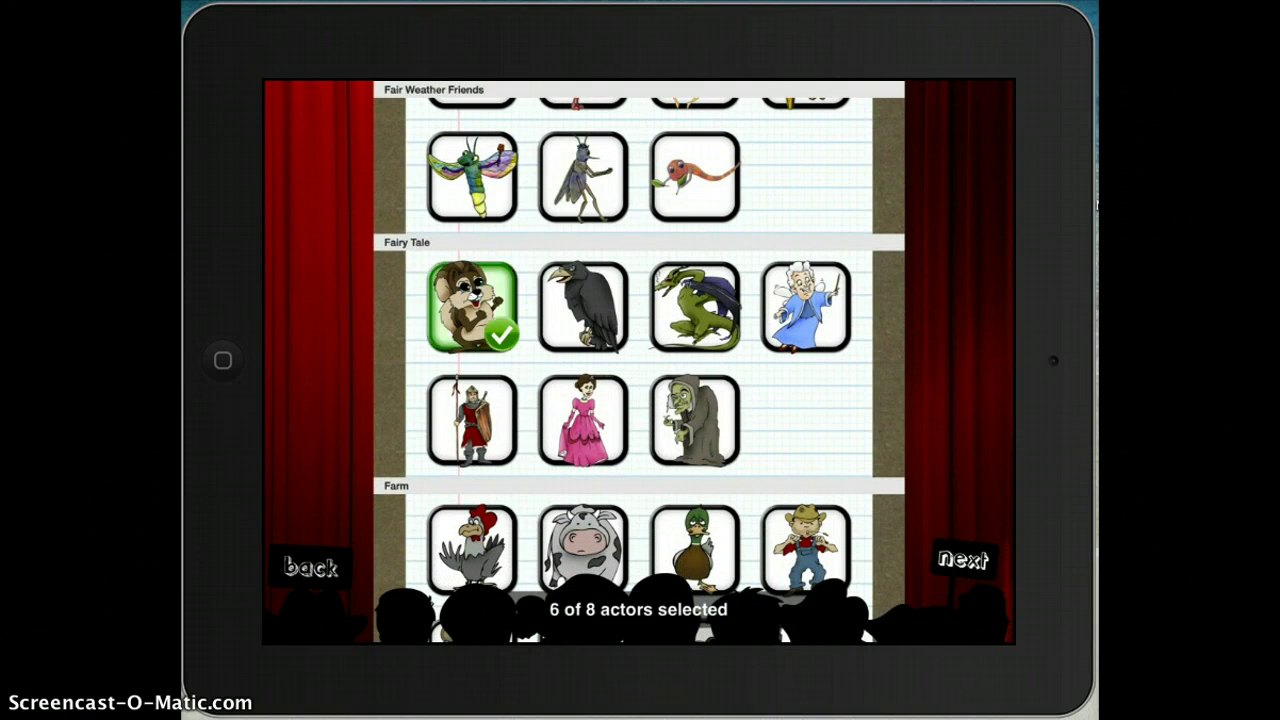
left_click(583, 307)
left_click(694, 307)
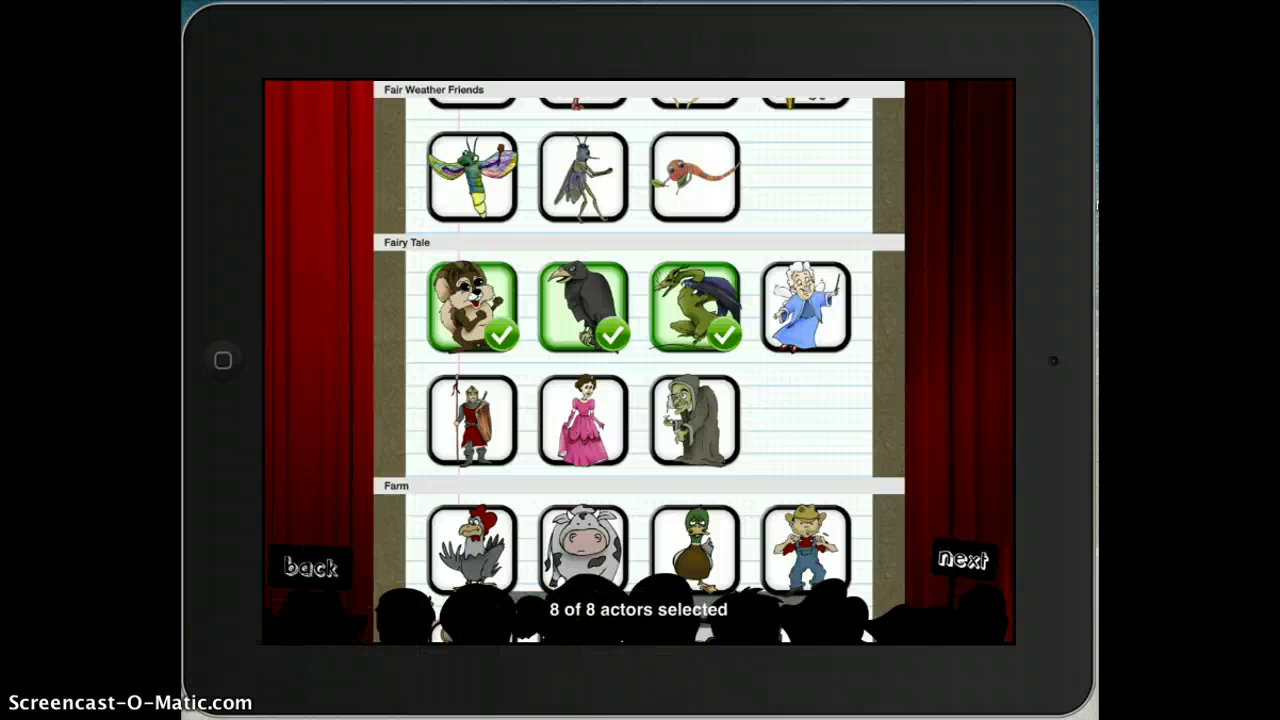
- Deselect the two chosen actors in the Pirates category
scroll(639, 363, "down", 5)
scroll(639, 363, "down", 3)
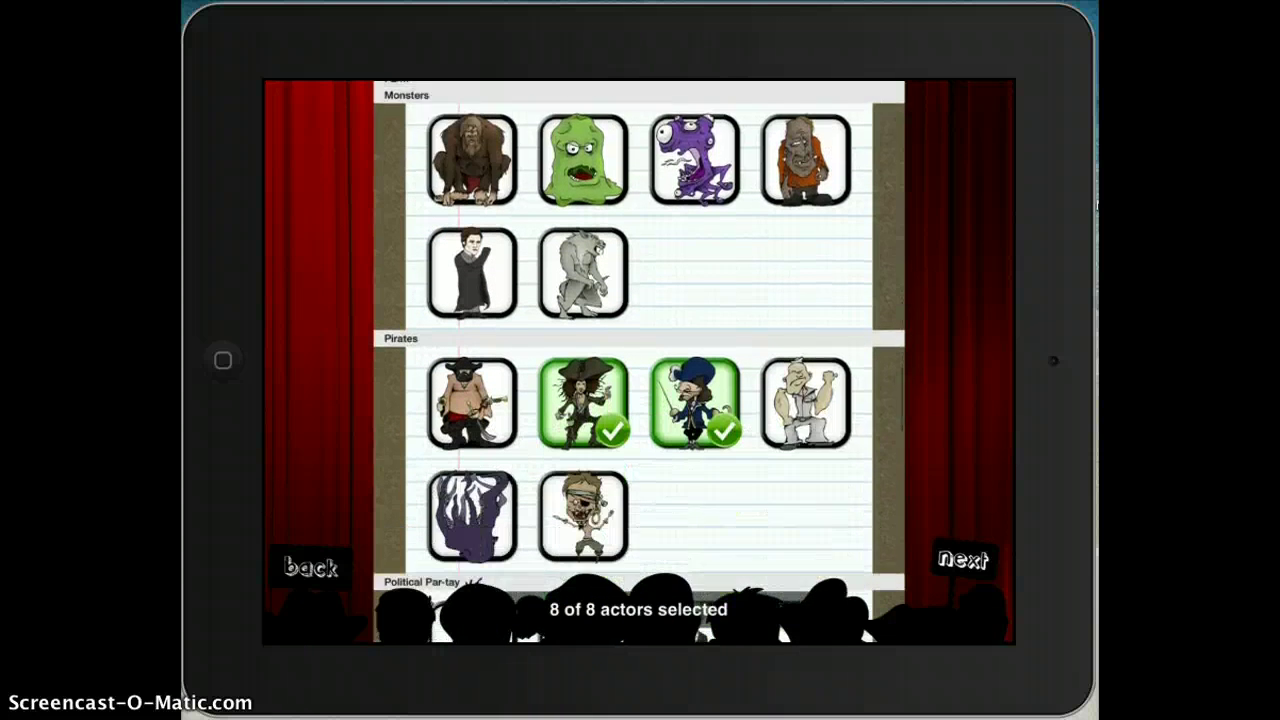
left_click(583, 290)
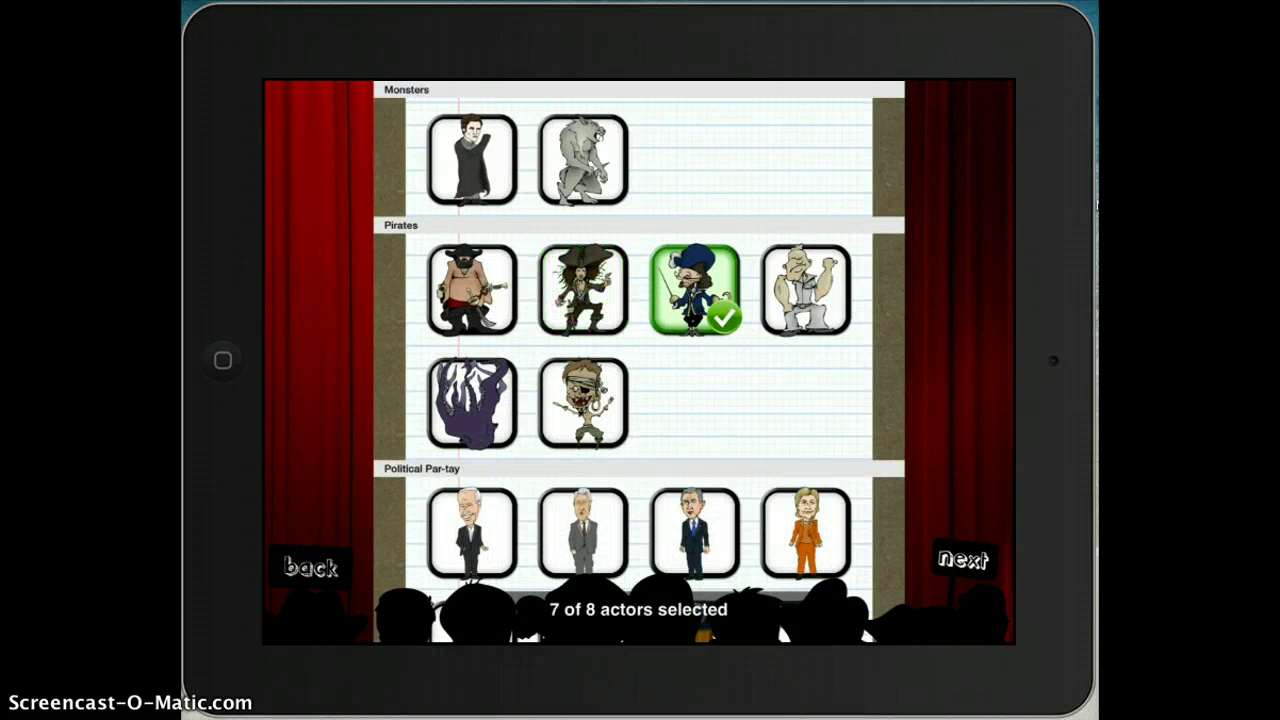
left_click(694, 290)
- Deselect the chosen Thanksgiving actor and the two chosen Zombie Attack actors
scroll(639, 363, "down", 3)
scroll(639, 363, "down", 6)
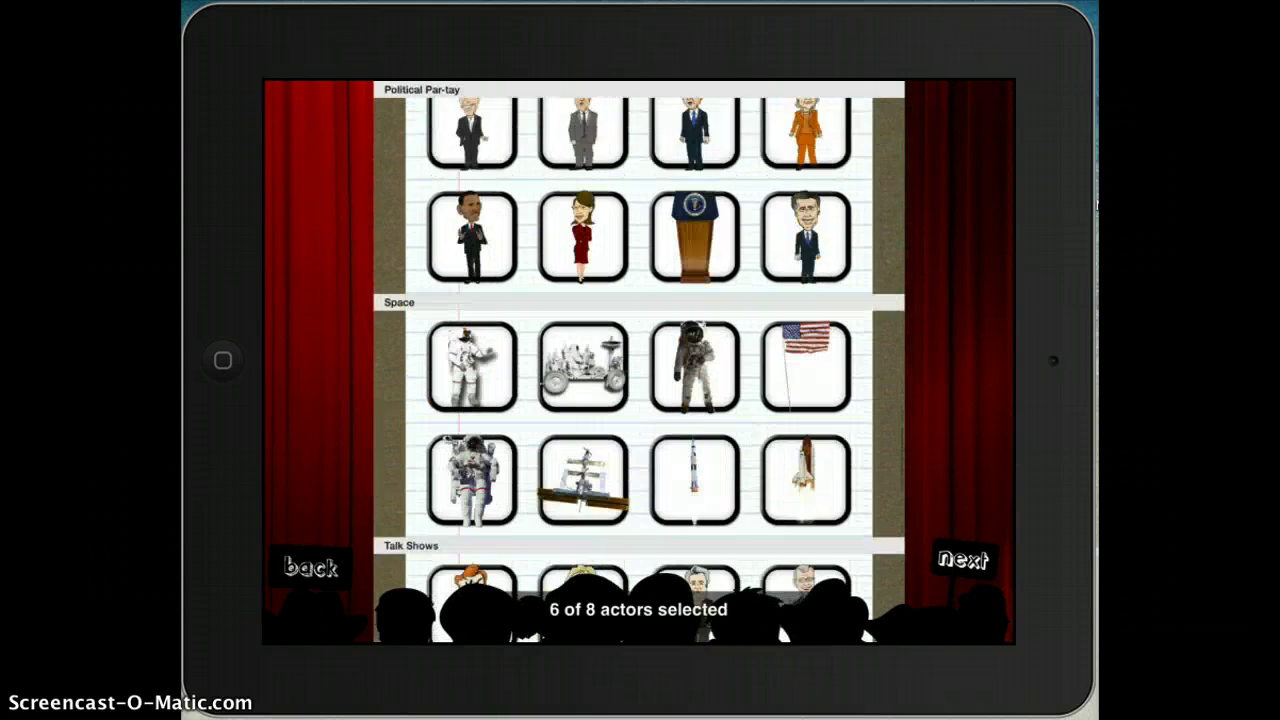
scroll(639, 363, "down", 1)
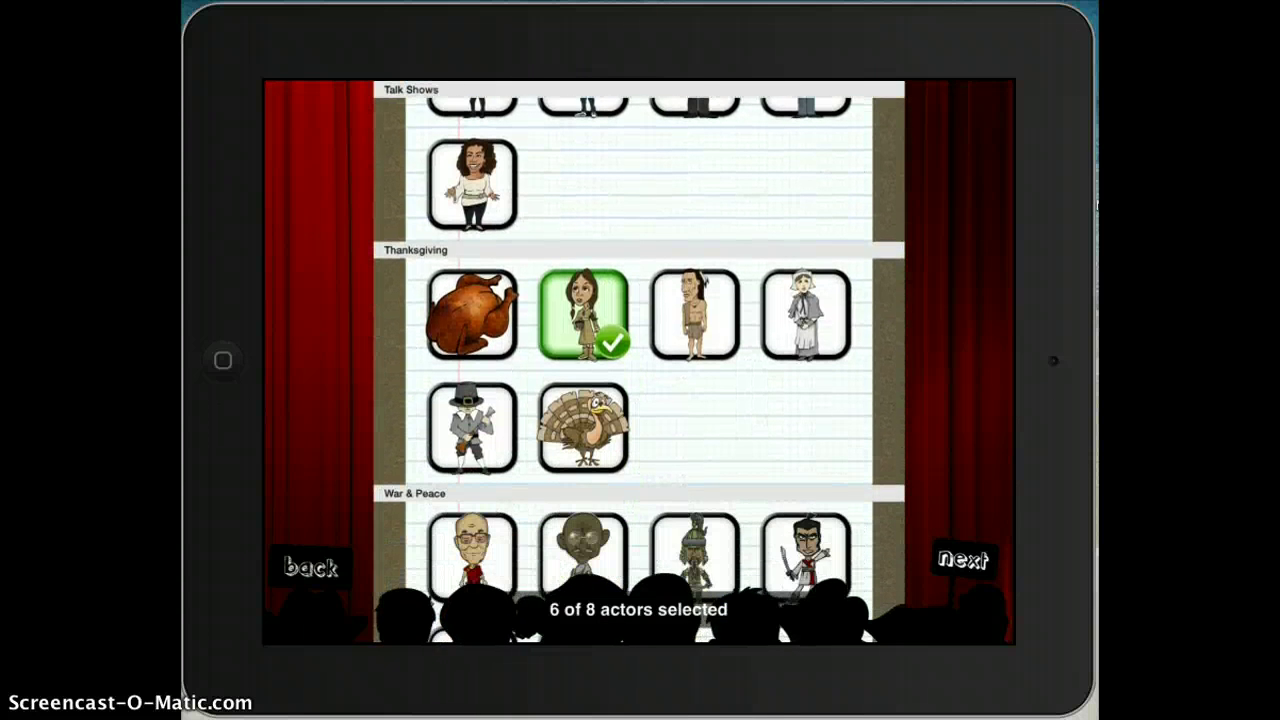
left_click(583, 314)
scroll(639, 363, "down", 4)
scroll(639, 363, "down", 5)
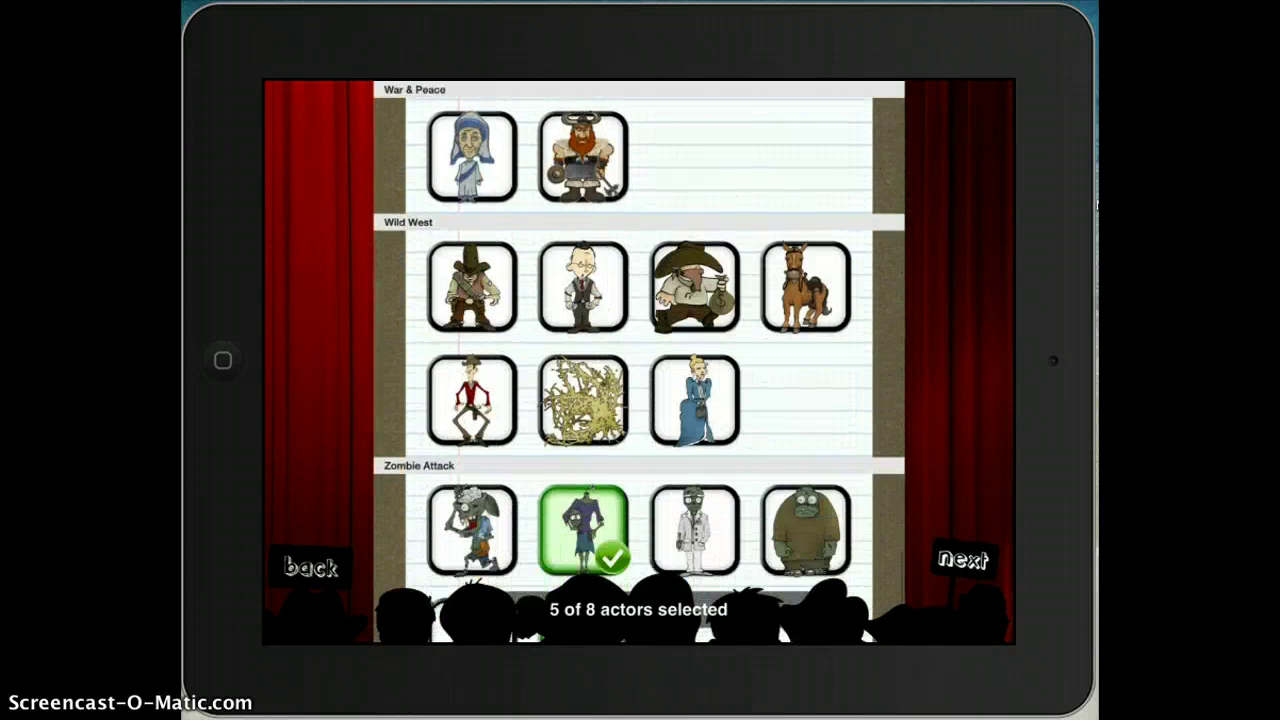
left_click(583, 340)
left_click(583, 453)
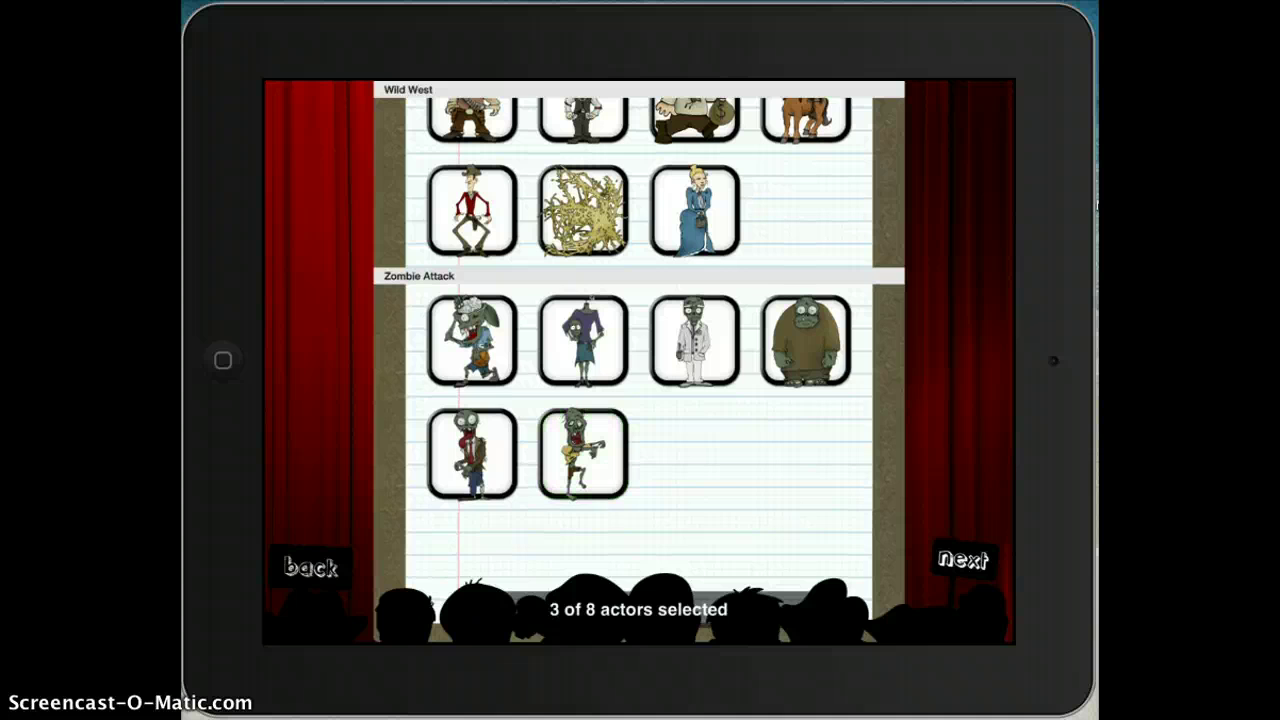
- Add the Fairy Tale fairy godmother, knight, princess and witch to the cast and continue to the backdrop selection
scroll(639, 363, "up", 5)
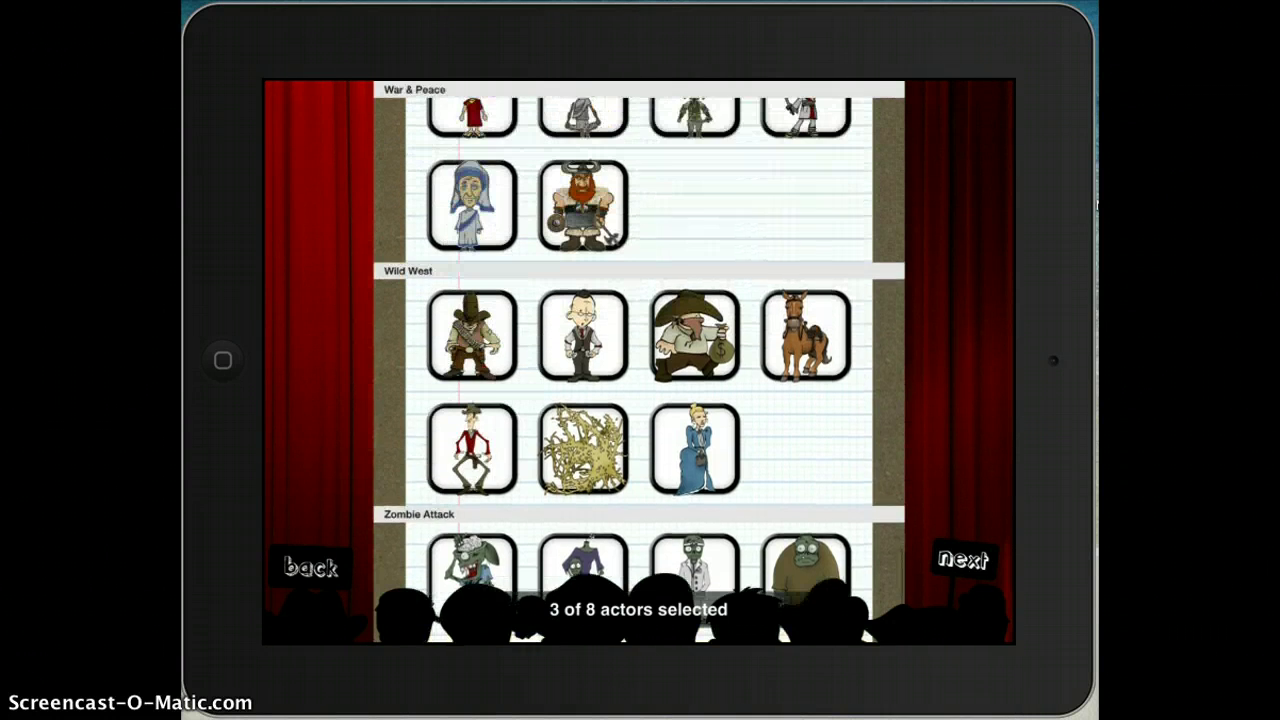
scroll(639, 363, "up", 10)
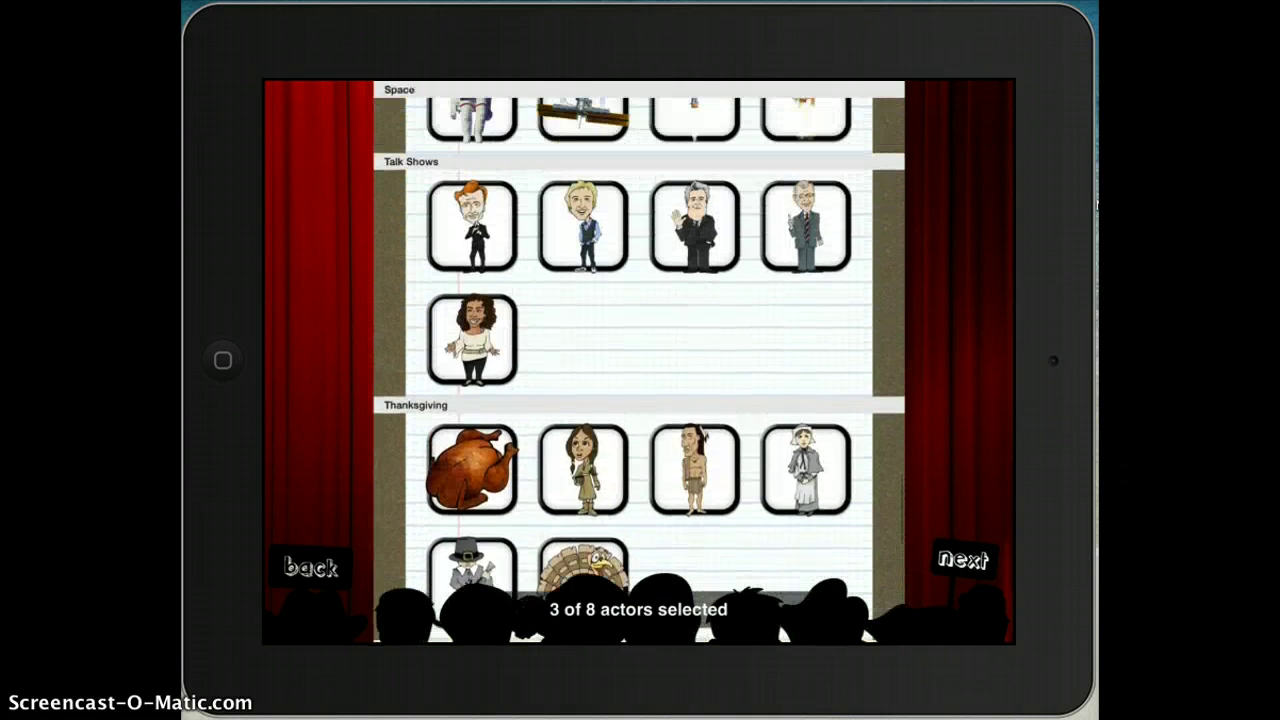
scroll(639, 363, "up", 10)
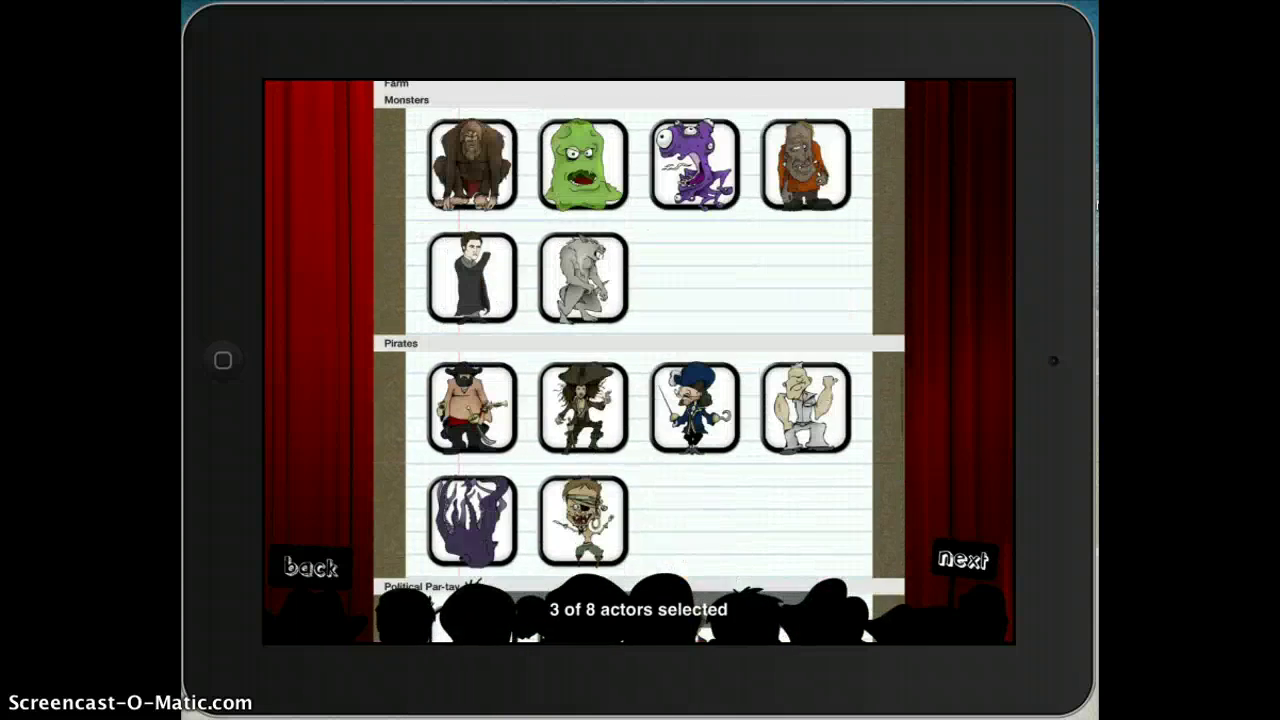
scroll(639, 363, "up", 8)
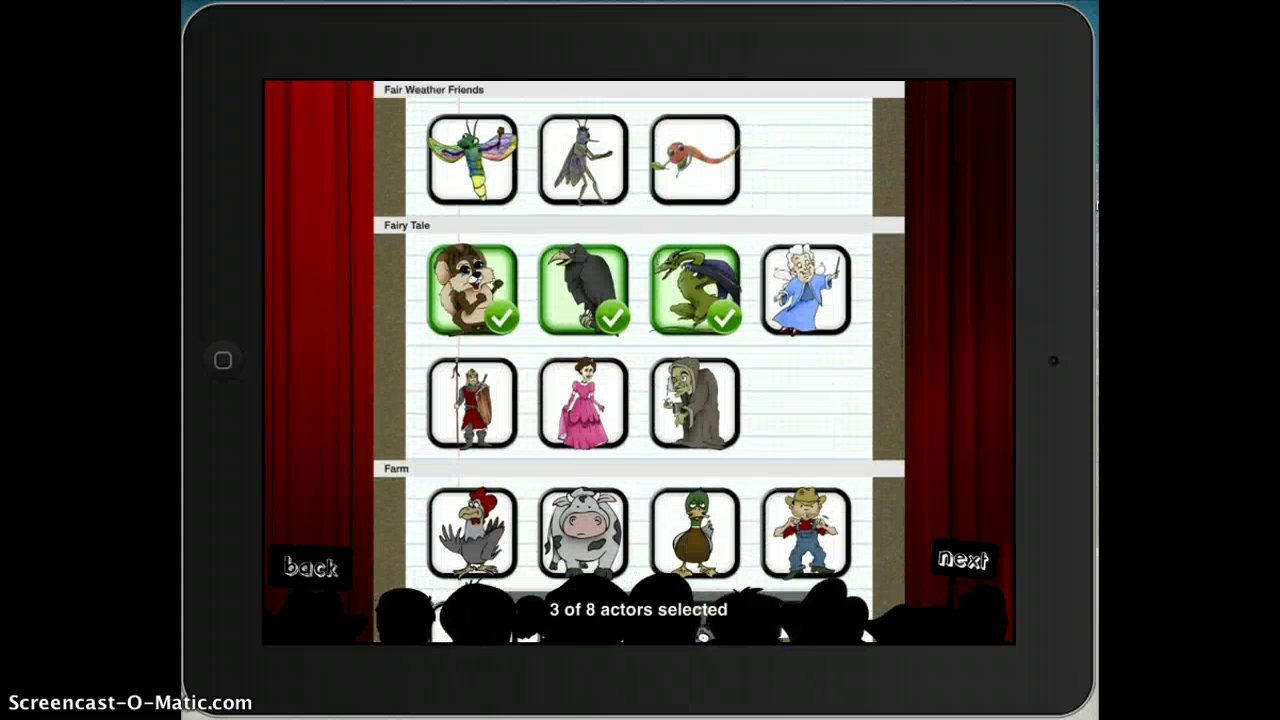
left_click(805, 289)
left_click(472, 403)
left_click(583, 403)
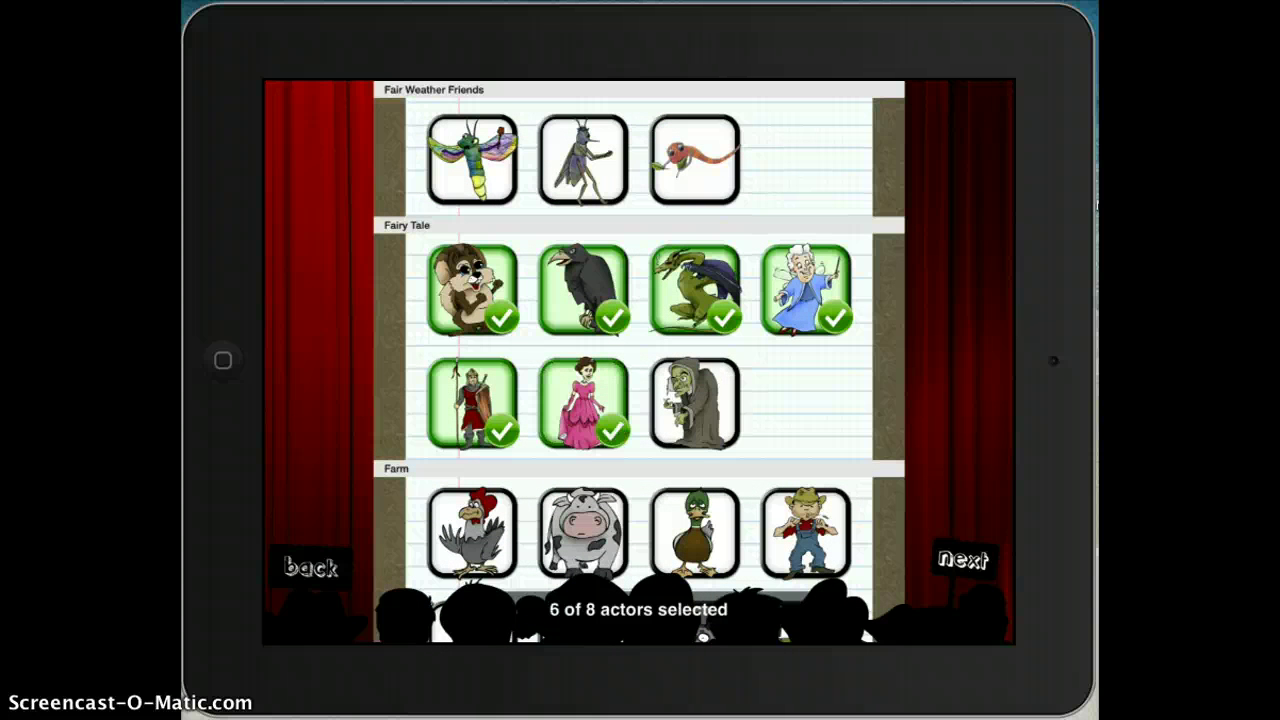
left_click(694, 403)
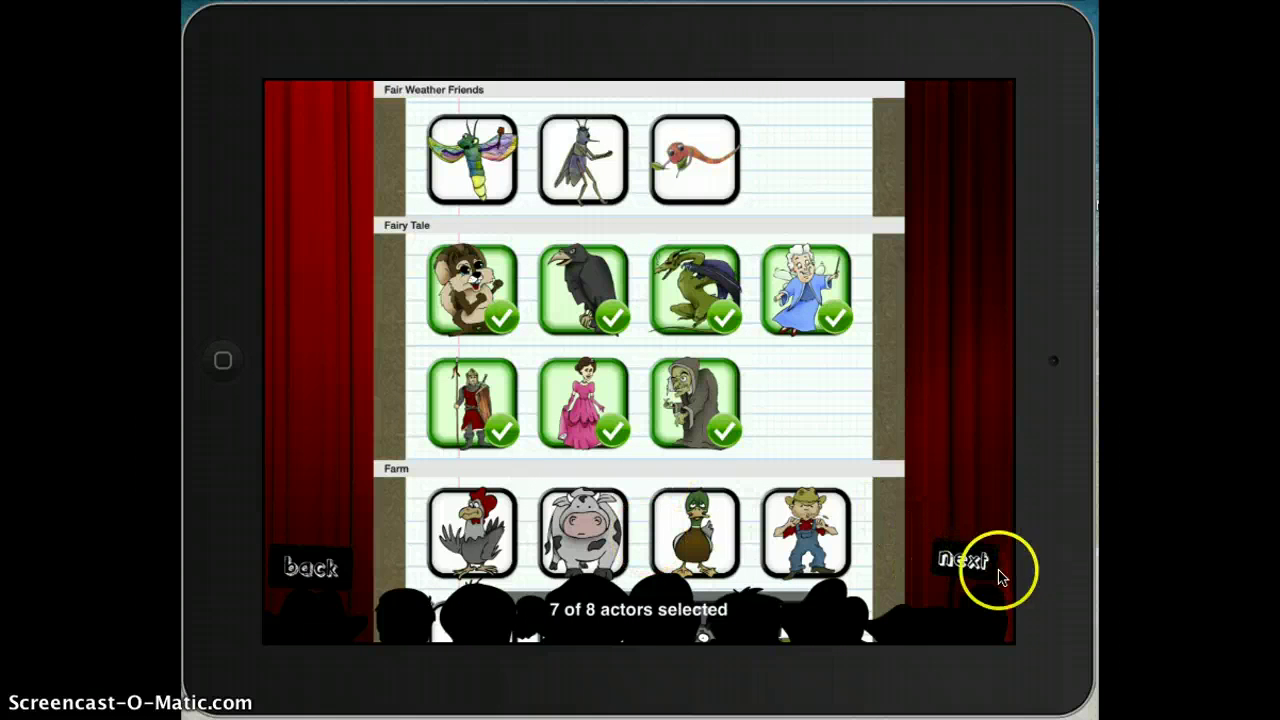
left_click(962, 559)
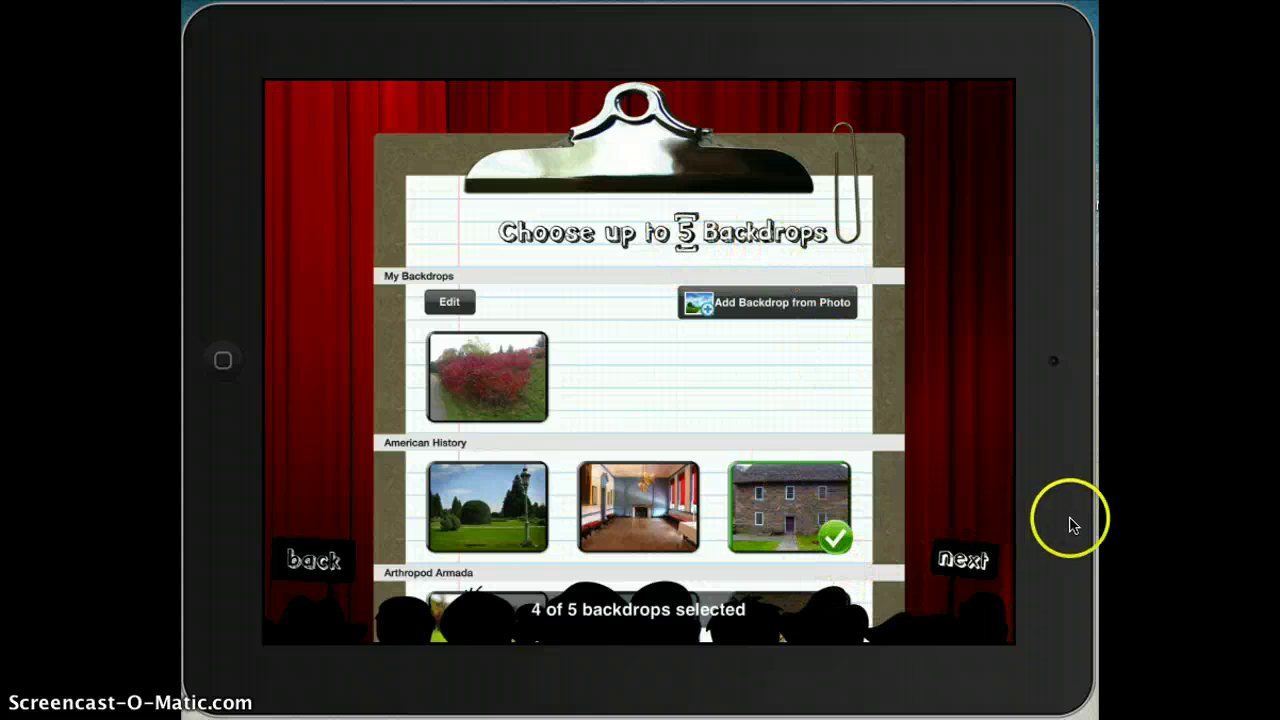
- Deselect the American History stone house backdrop and select the Fairy Tale cave and castle backdrops
left_click(789, 507)
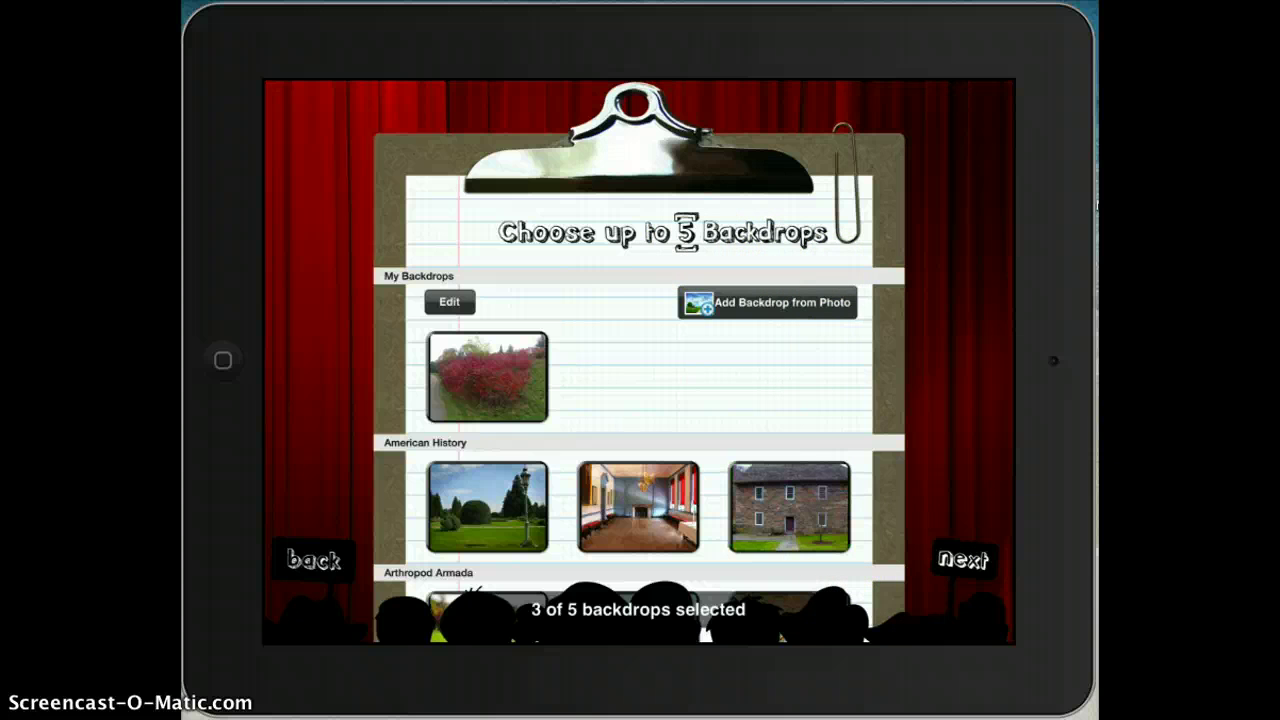
scroll(639, 362, "down", 6)
scroll(638, 400, "down", 3)
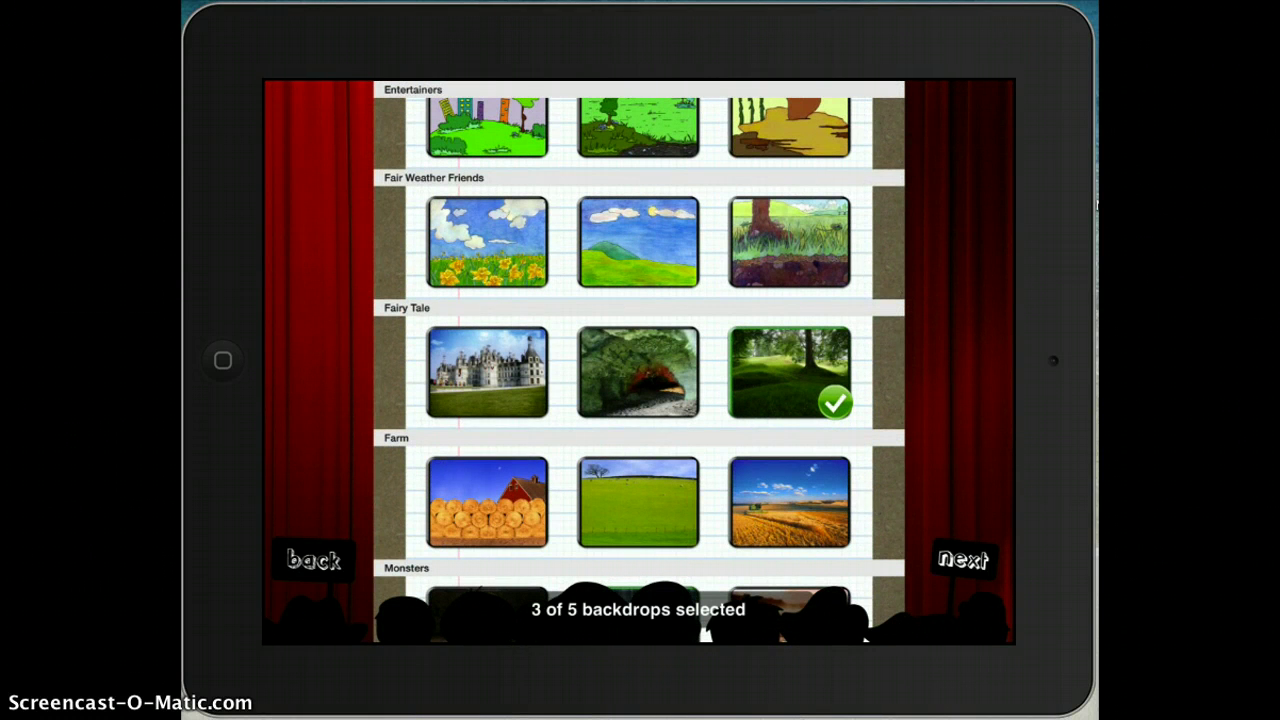
left_click(638, 372)
left_click(487, 372)
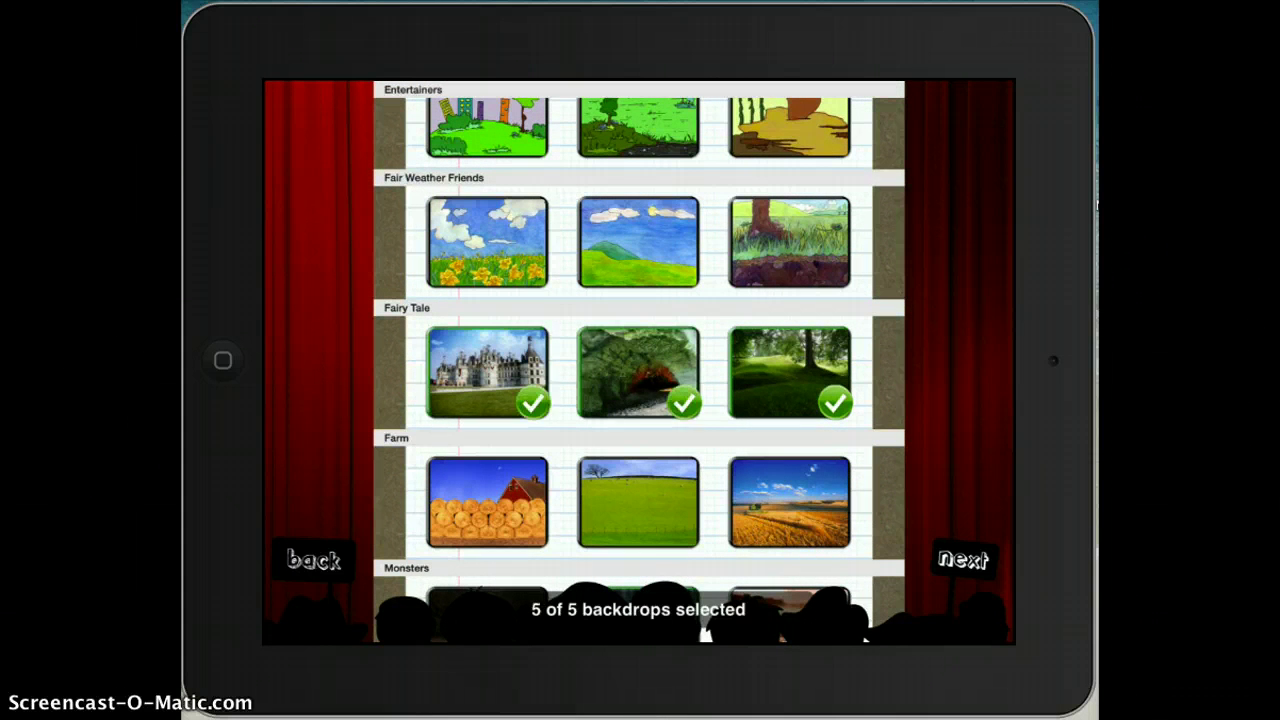
- Deselect the Pirates ship deck backdrop, check the remaining backdrop categories and continue to the stage
scroll(638, 400, "down", 3)
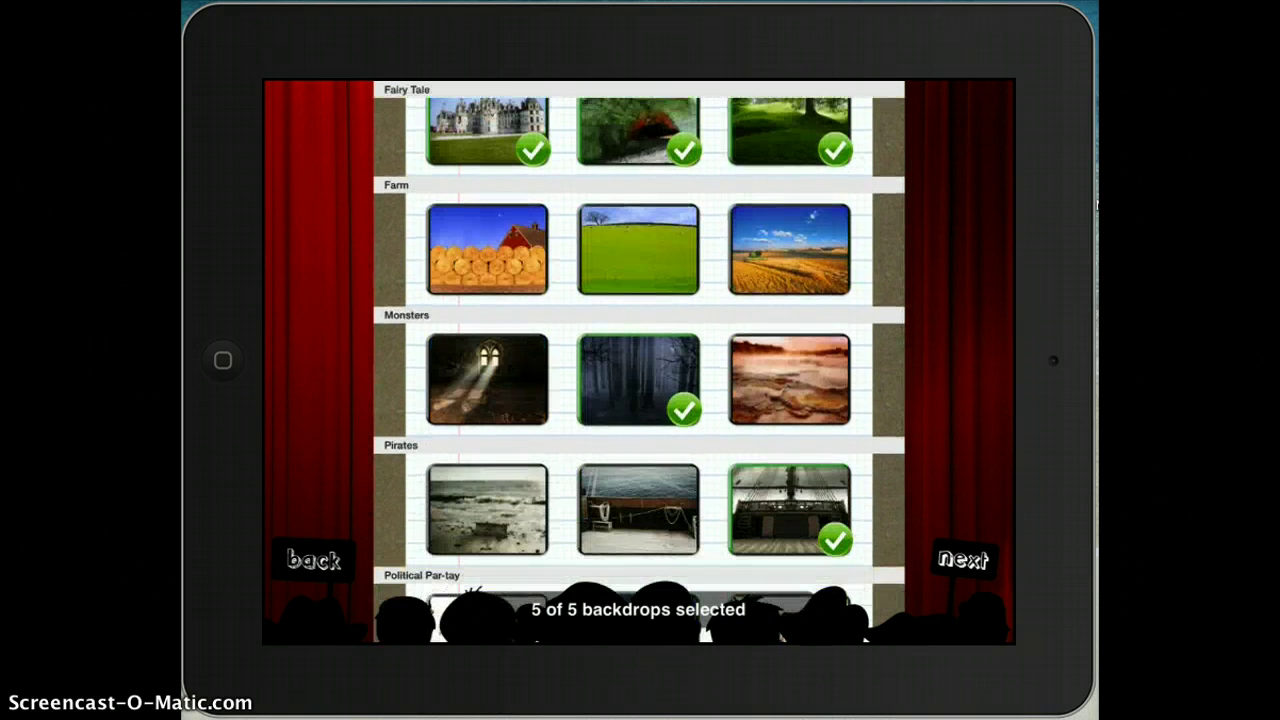
left_click(789, 509)
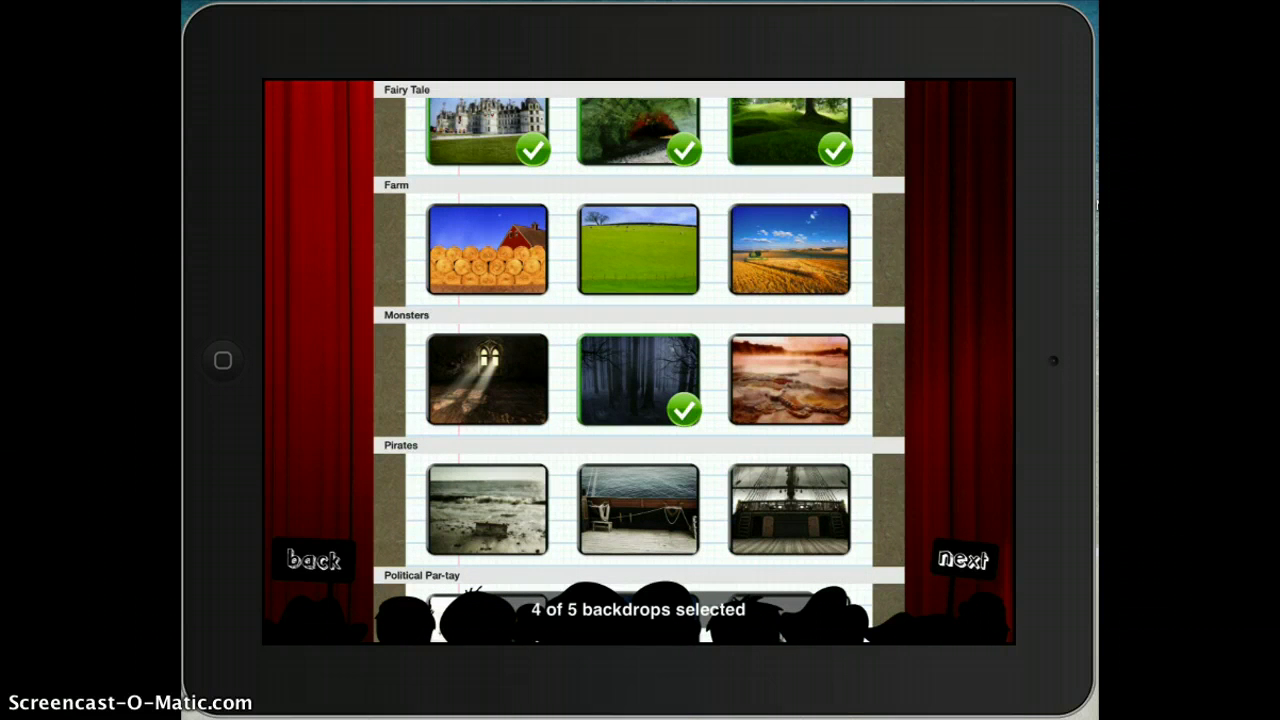
scroll(638, 400, "down", 5)
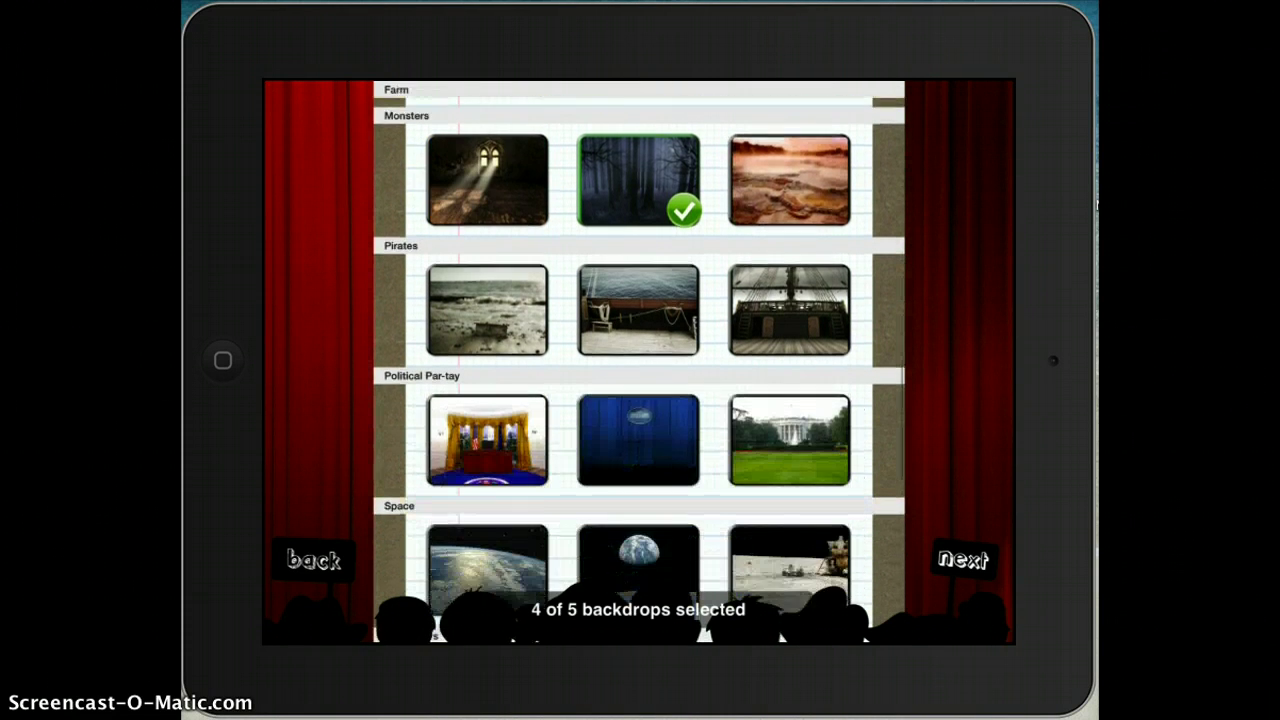
scroll(638, 400, "down", 5)
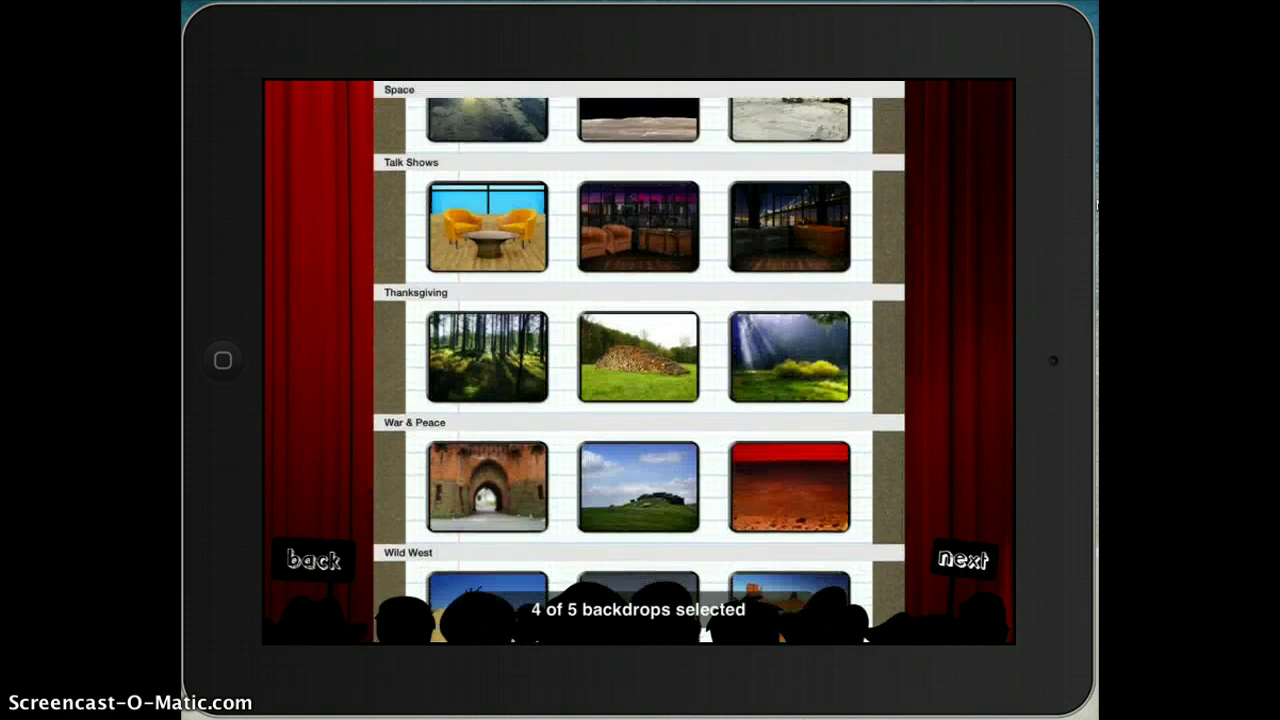
scroll(638, 400, "up", 5)
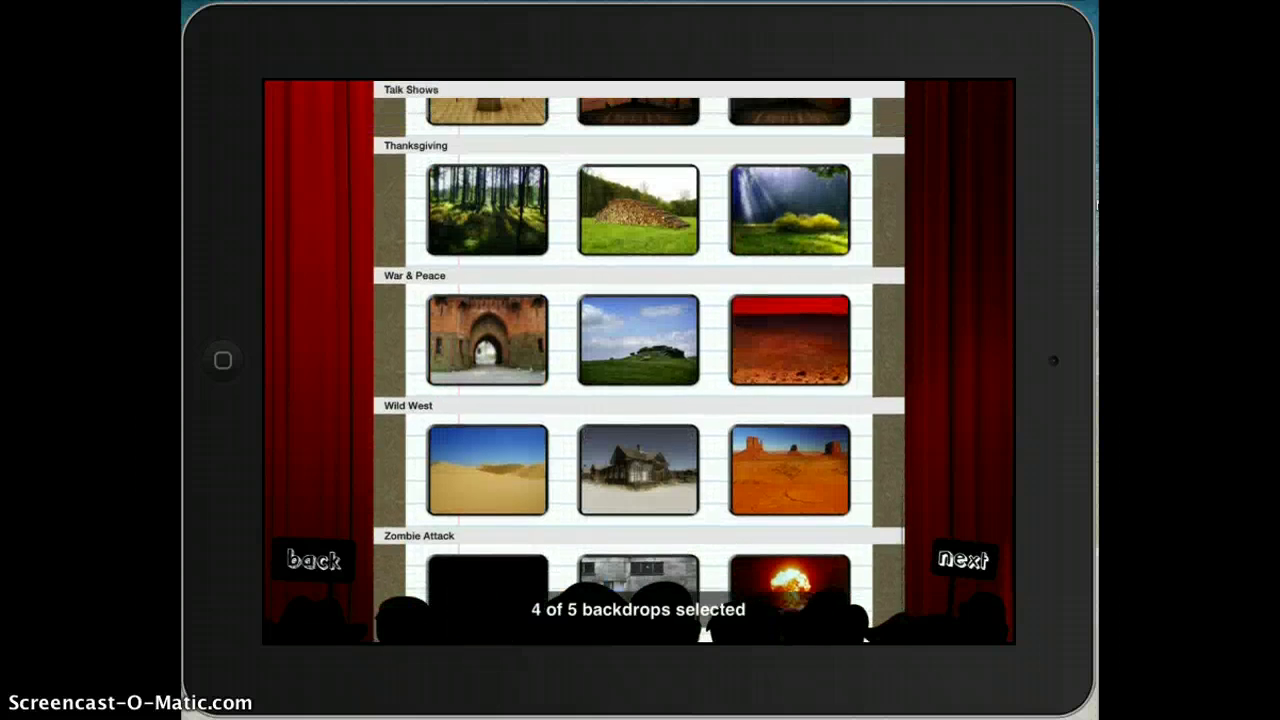
scroll(638, 400, "up", 5)
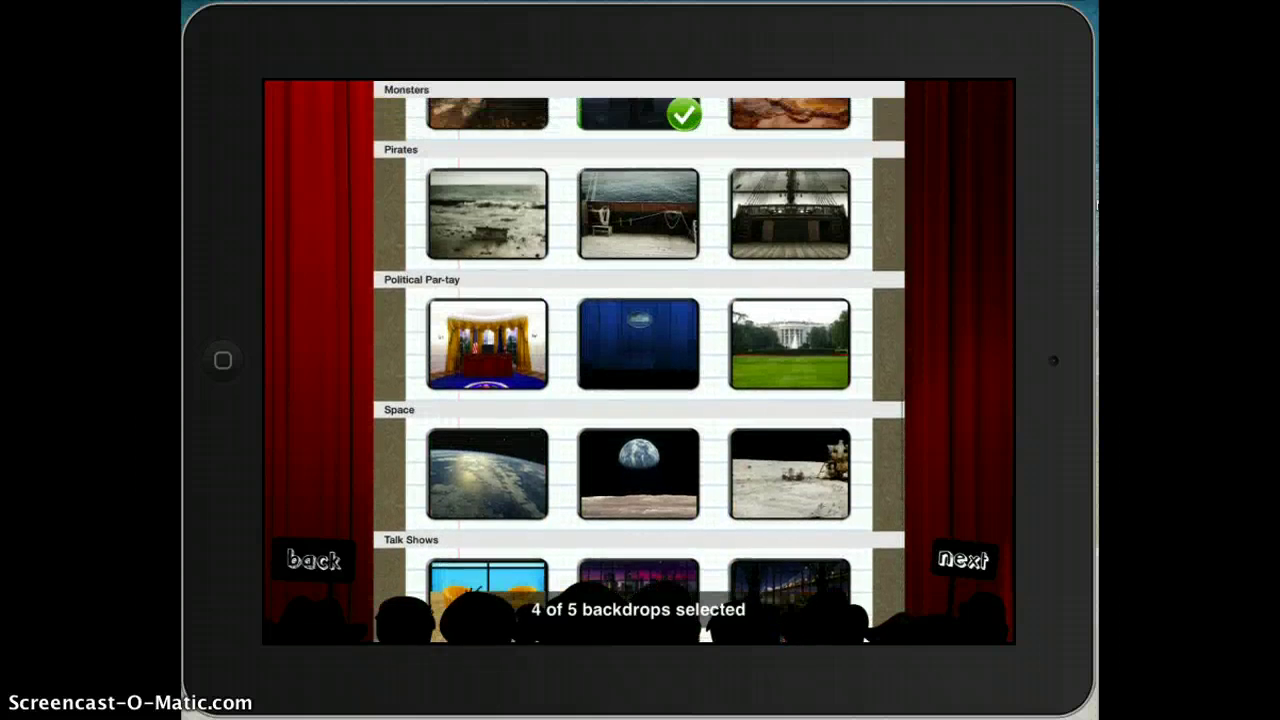
scroll(638, 370, "up", 2)
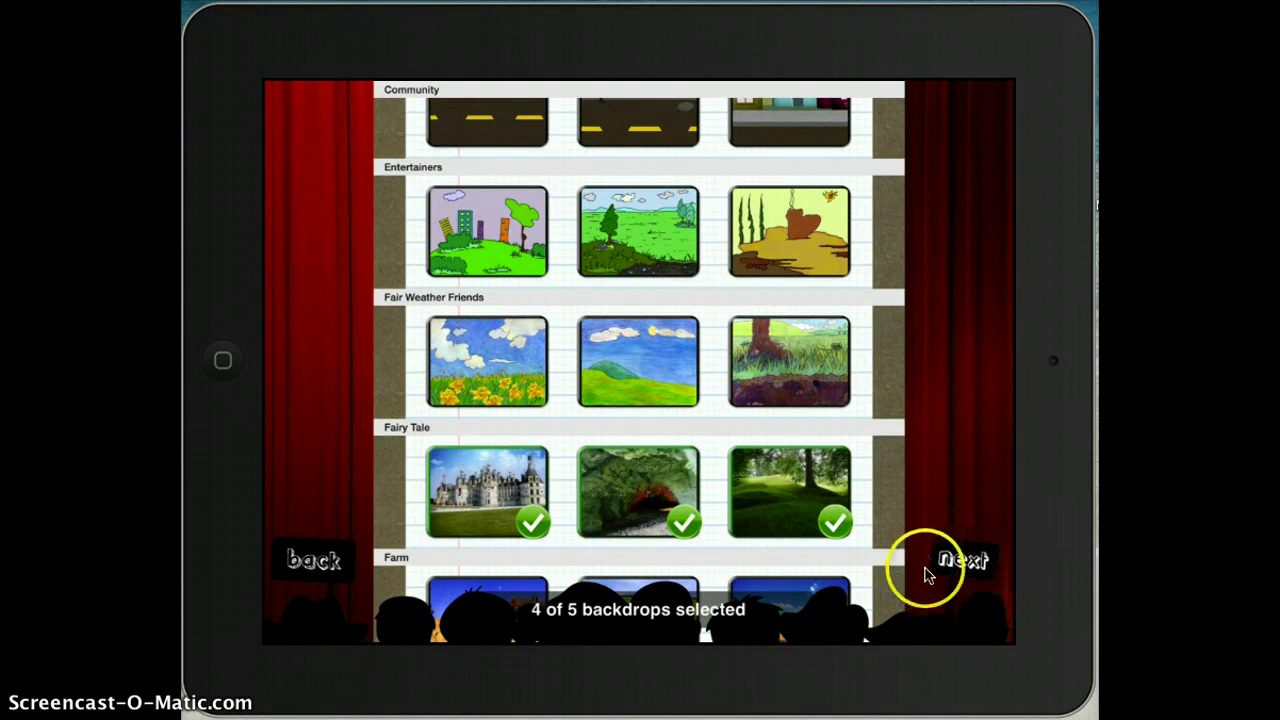
left_click(962, 560)
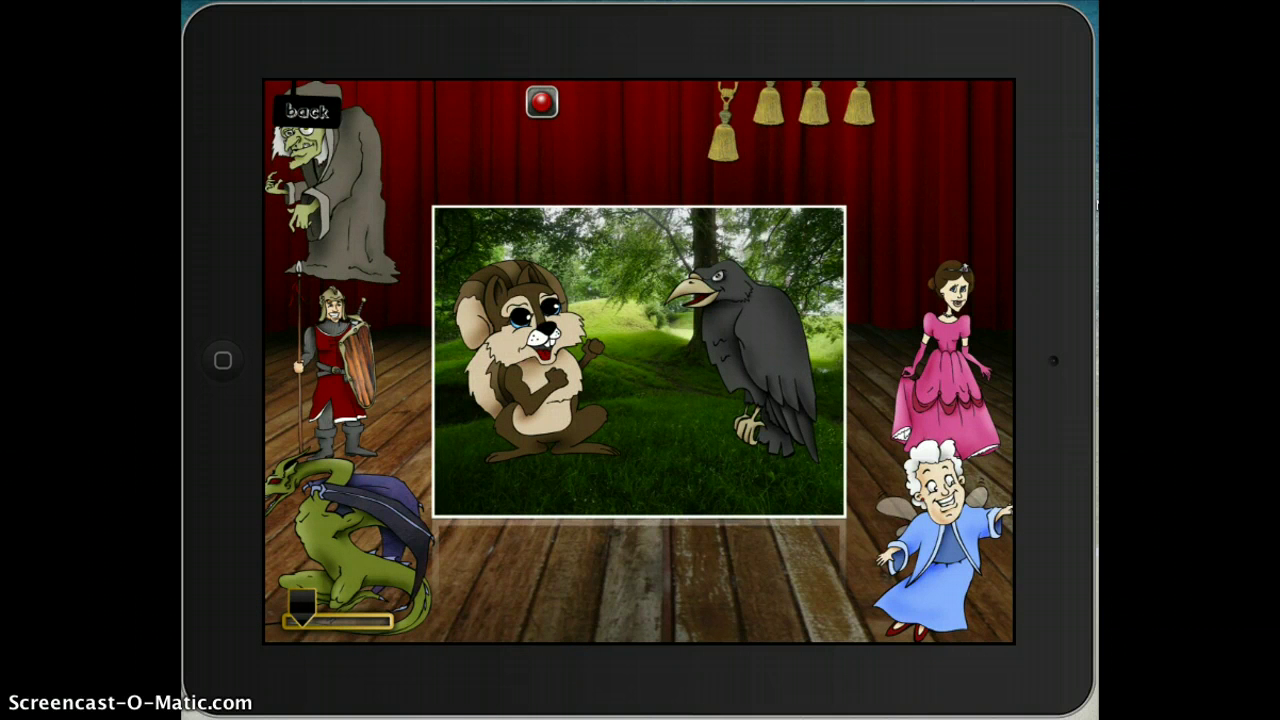
- Move the chipmunk and the crow out of the forest scene
left_click_drag(535, 370, 516, 547)
left_click_drag(752, 360, 760, 514)
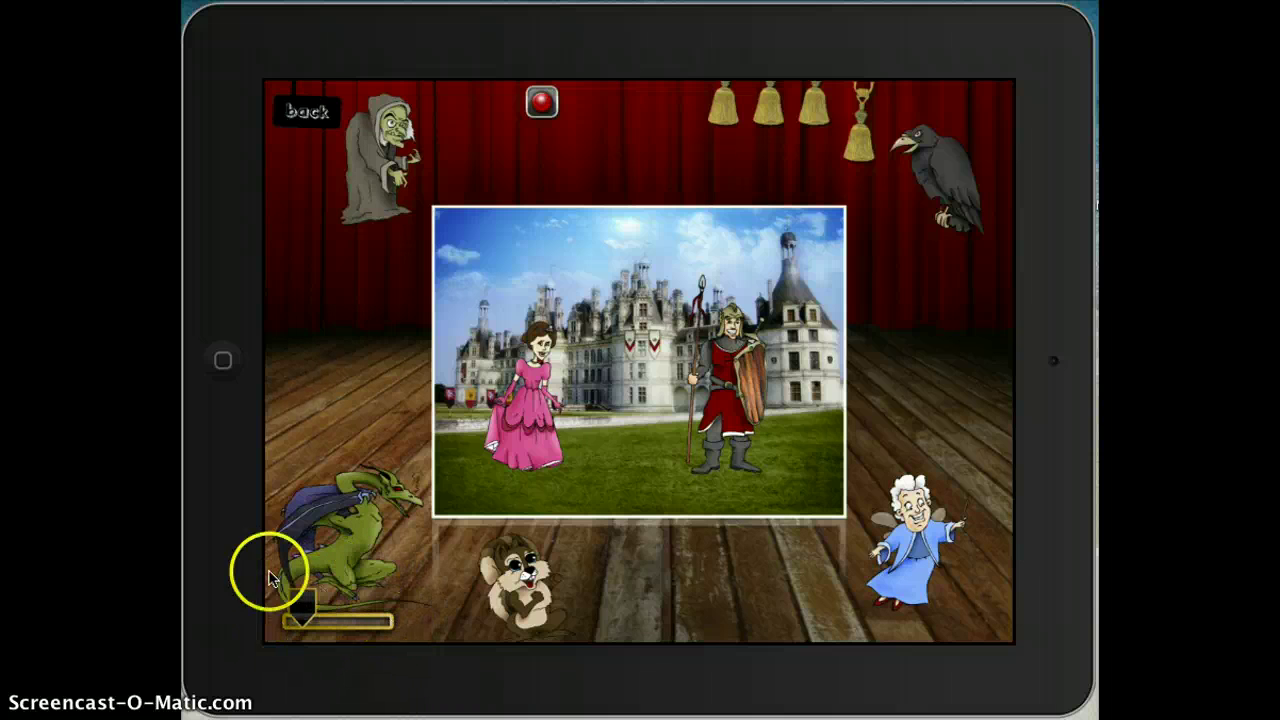
- Record the castle scene while moving the knight and the princess closer together, and pause the recording
left_click_drag(302, 606, 375, 606)
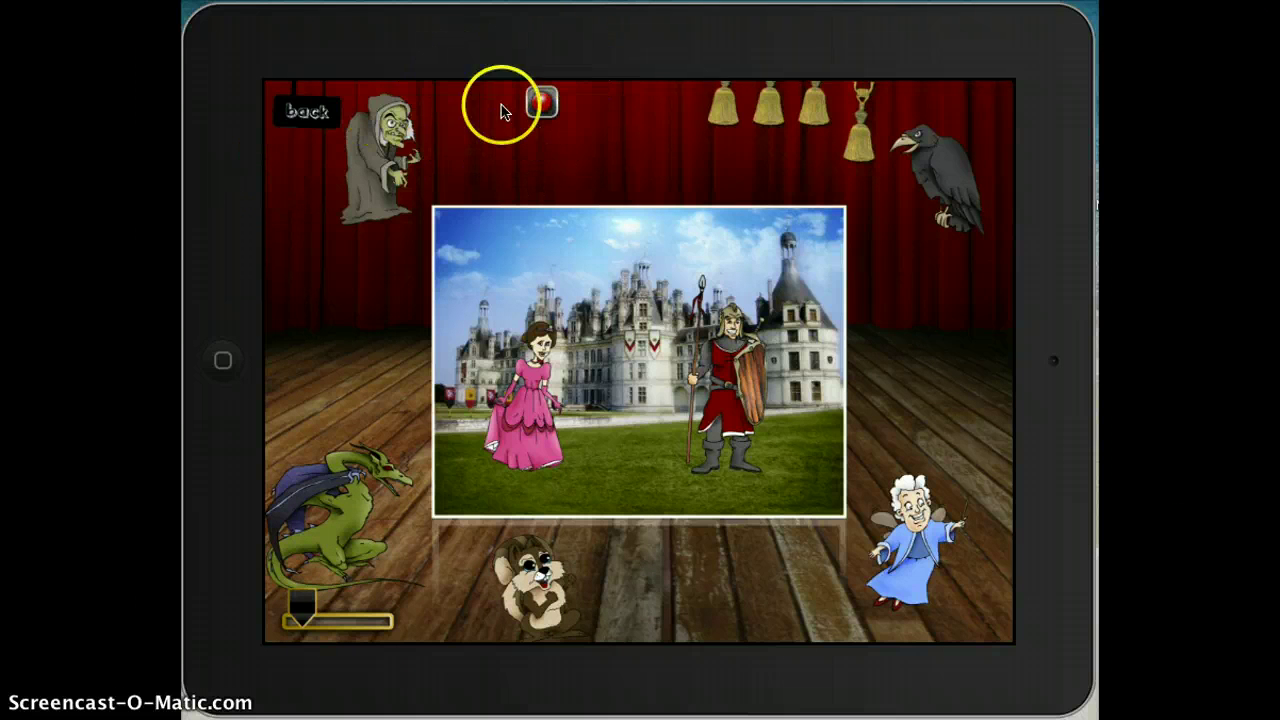
left_click(541, 102)
left_click(545, 104)
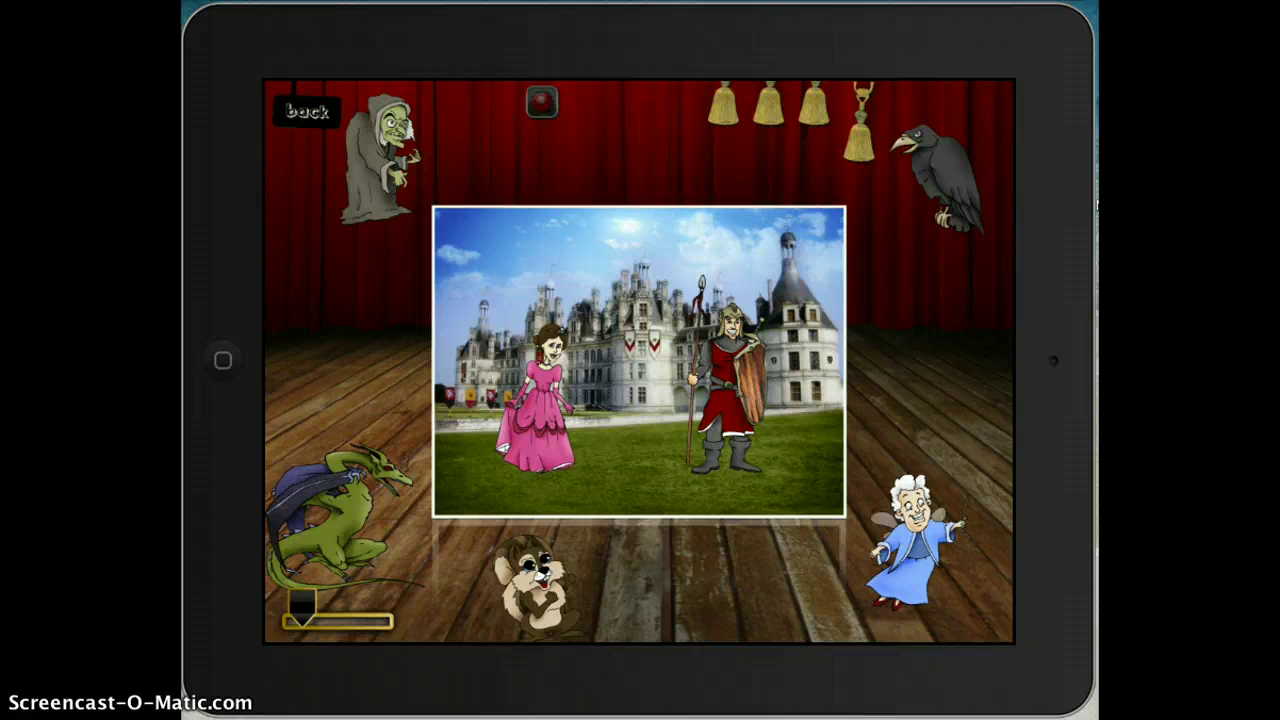
left_click_drag(697, 388, 710, 388)
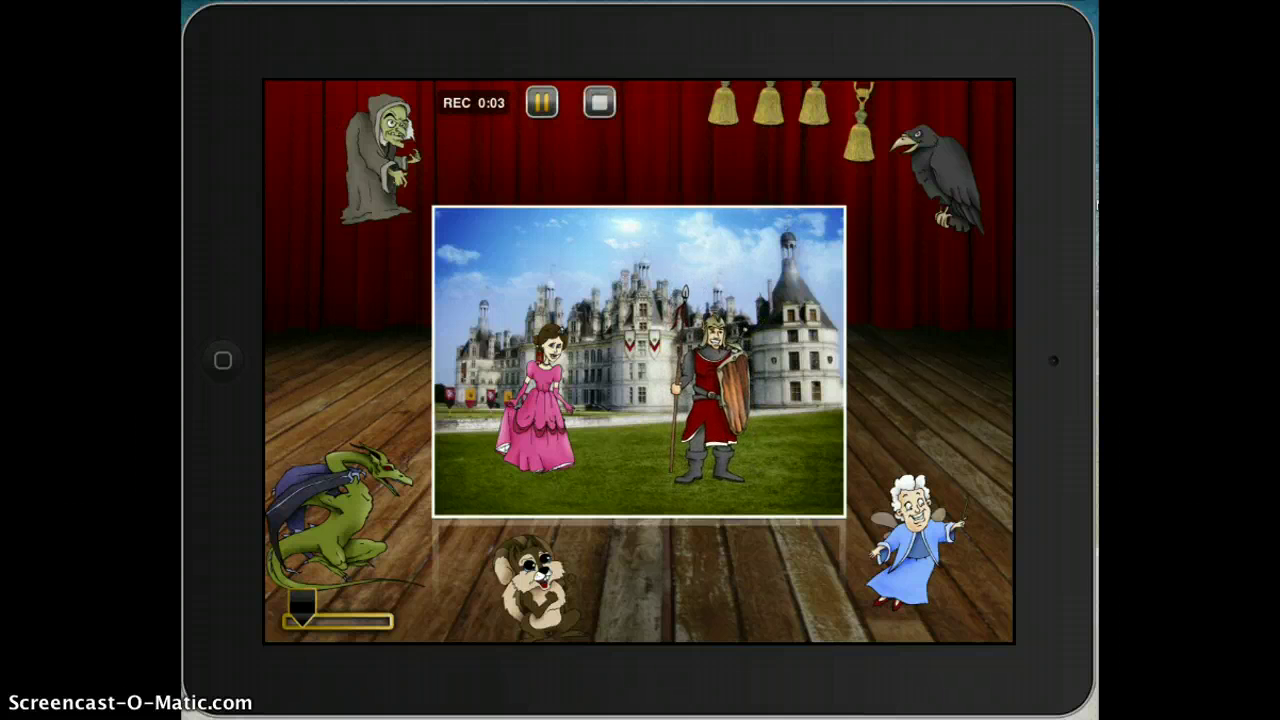
left_click_drag(536, 400, 564, 400)
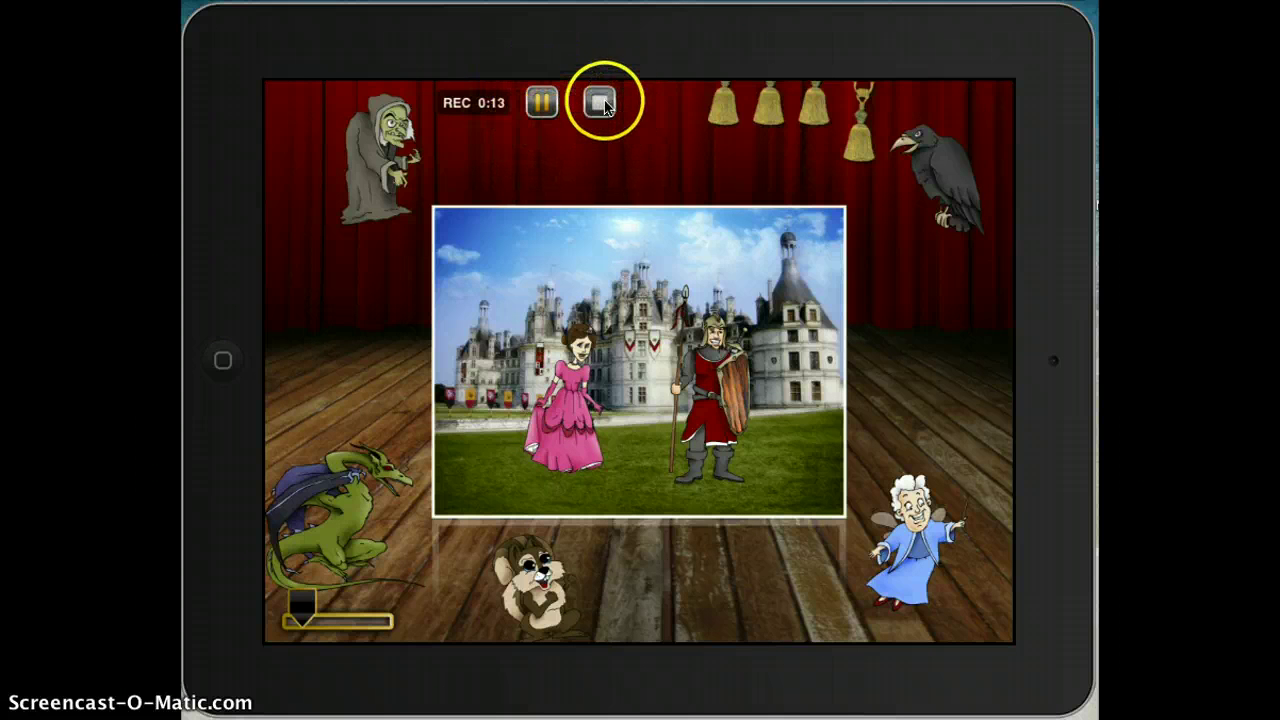
left_click(541, 102)
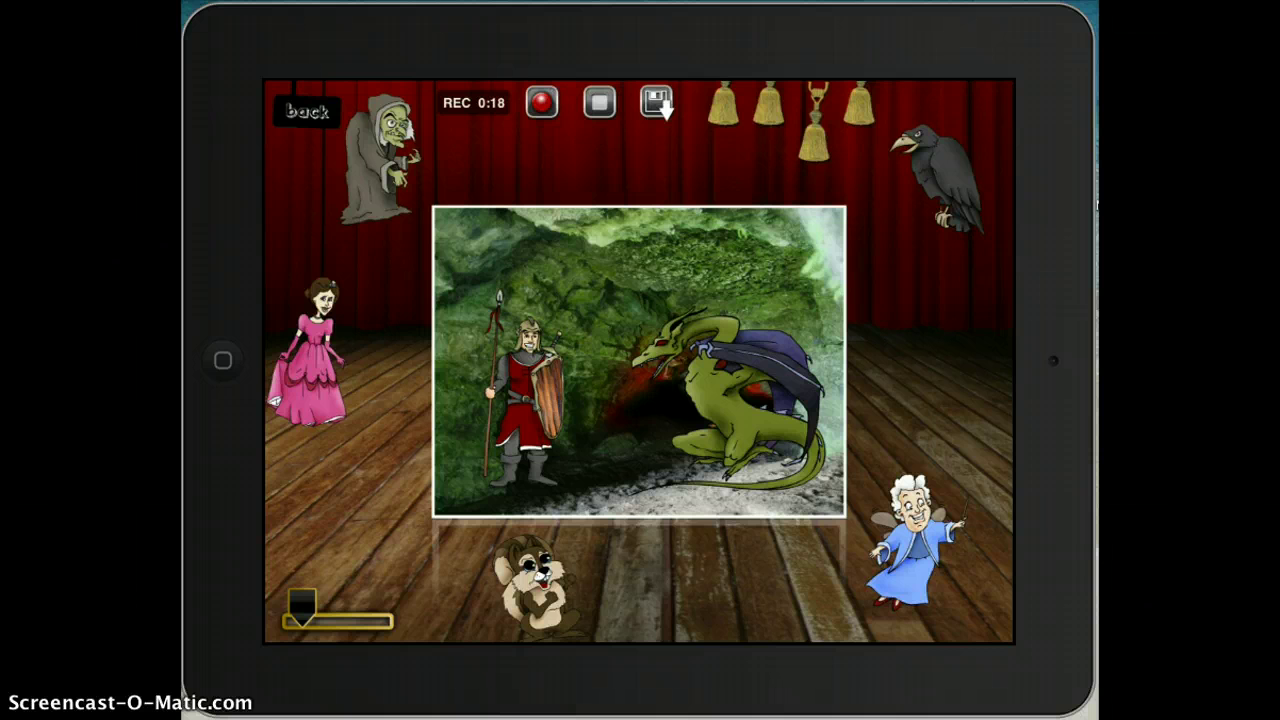
- Resume recording in the cave scene, act out the knight facing the dragon, and pause the recording
left_click(539, 103)
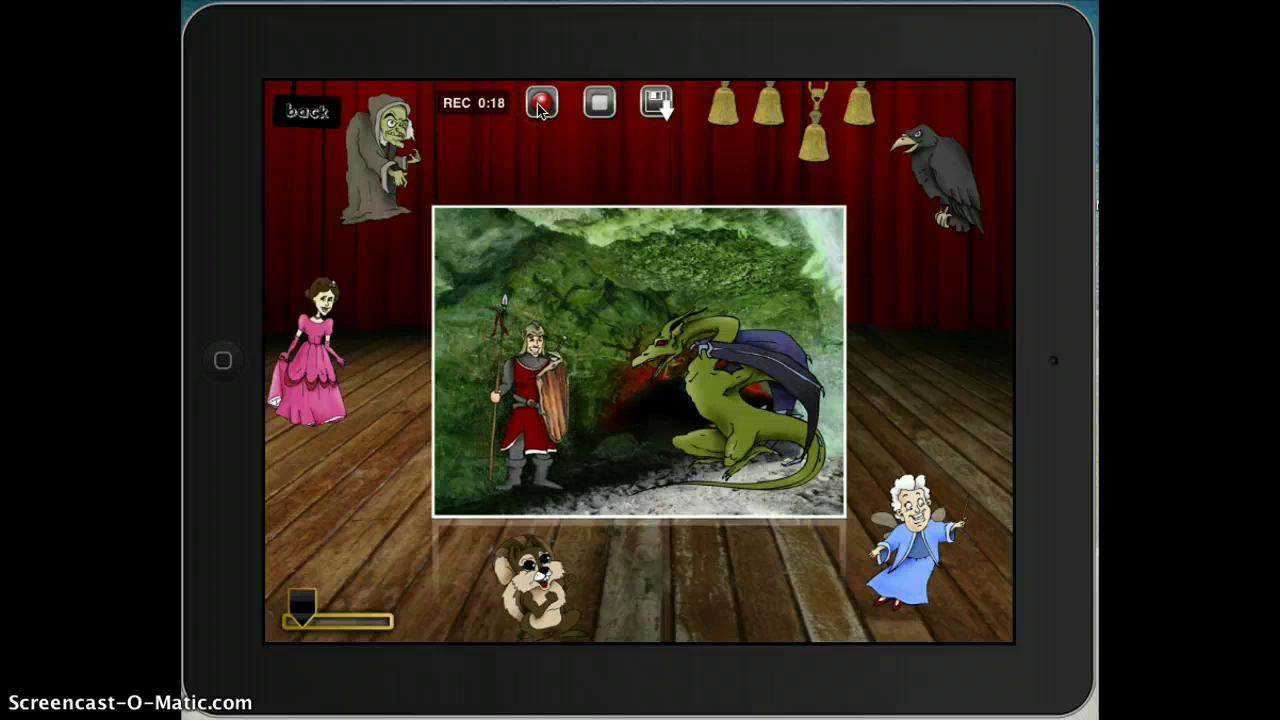
left_click_drag(540, 110, 530, 111)
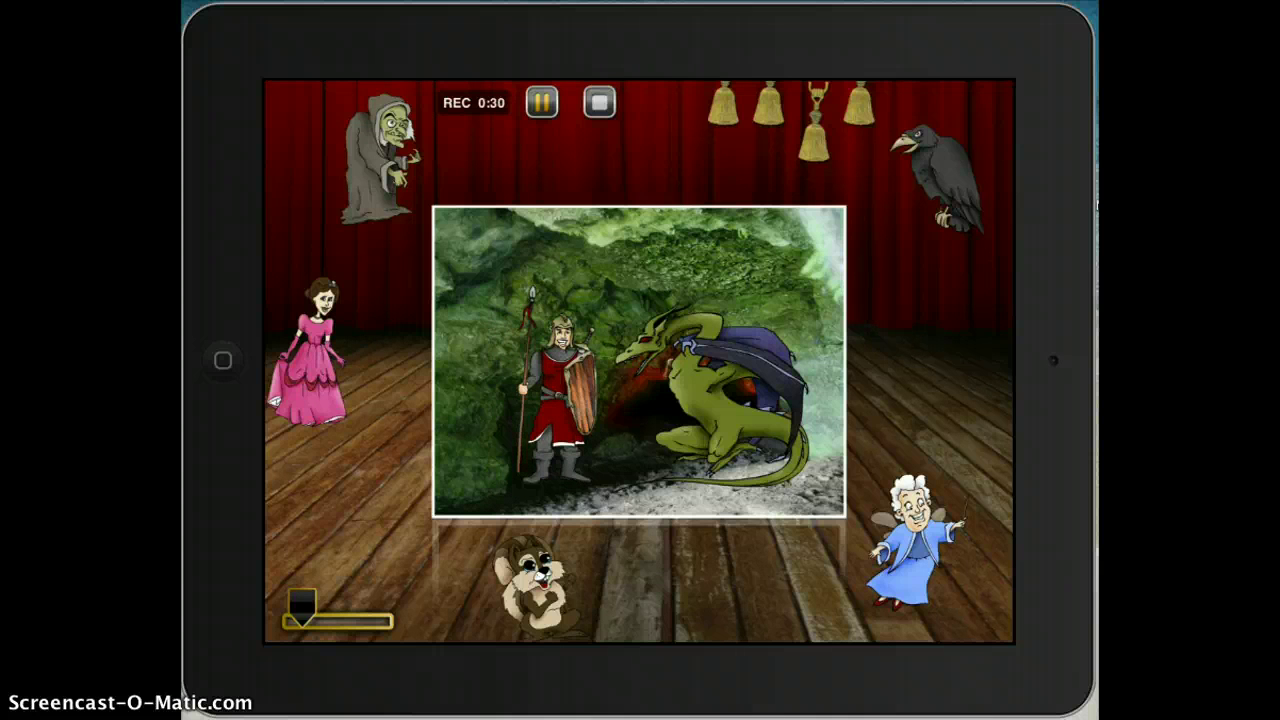
left_click(541, 101)
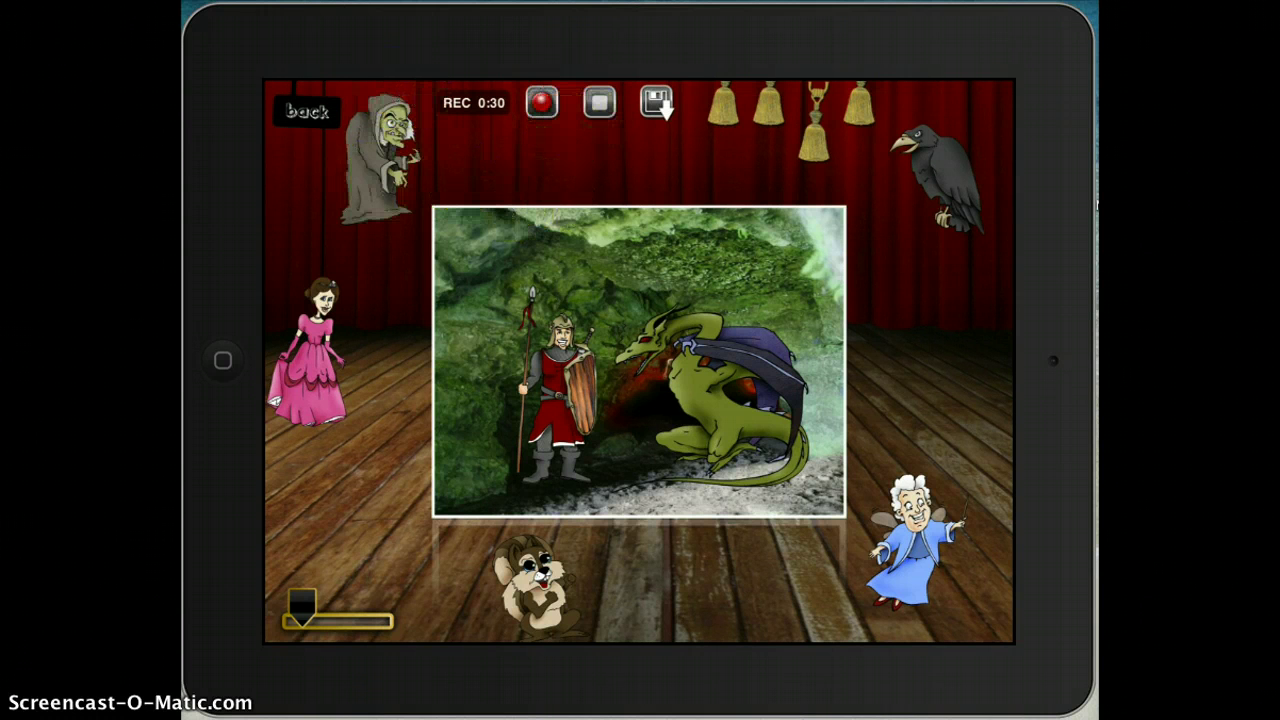
- Change the backdrop to the green forest and space the knight and the dragon farther apart
left_click(768, 104)
left_click(723, 104)
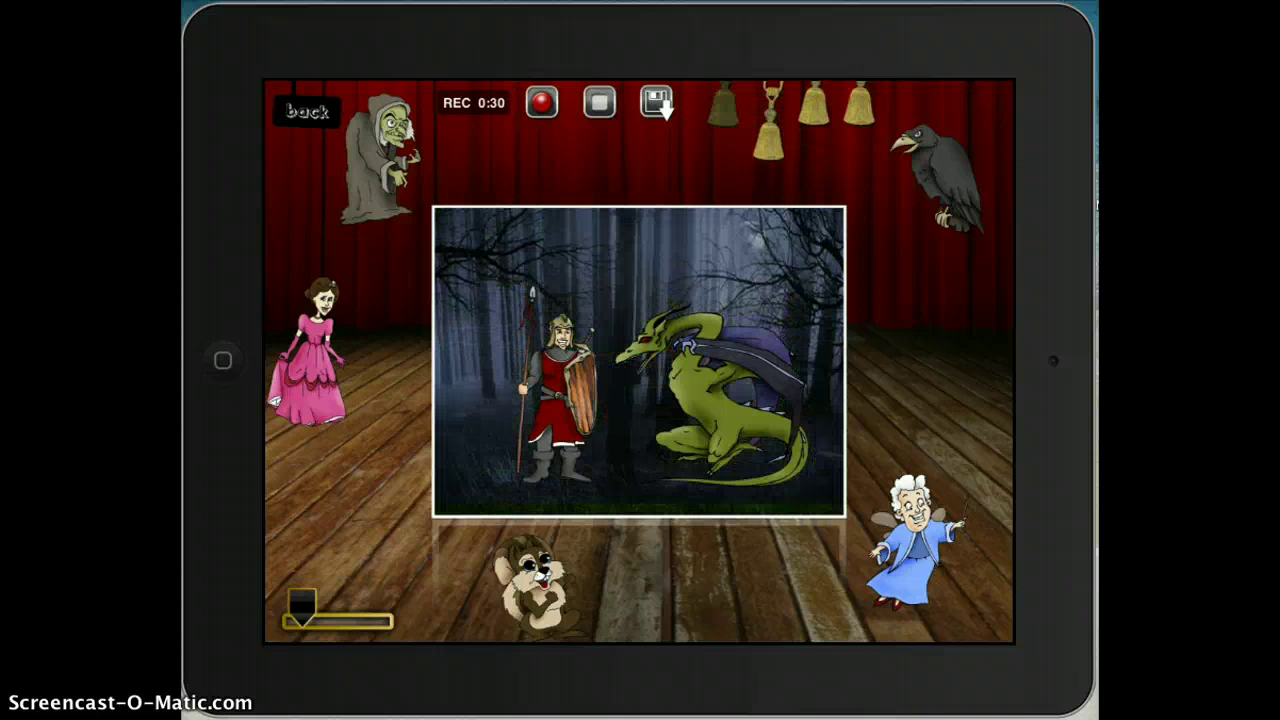
left_click_drag(722, 395, 734, 399)
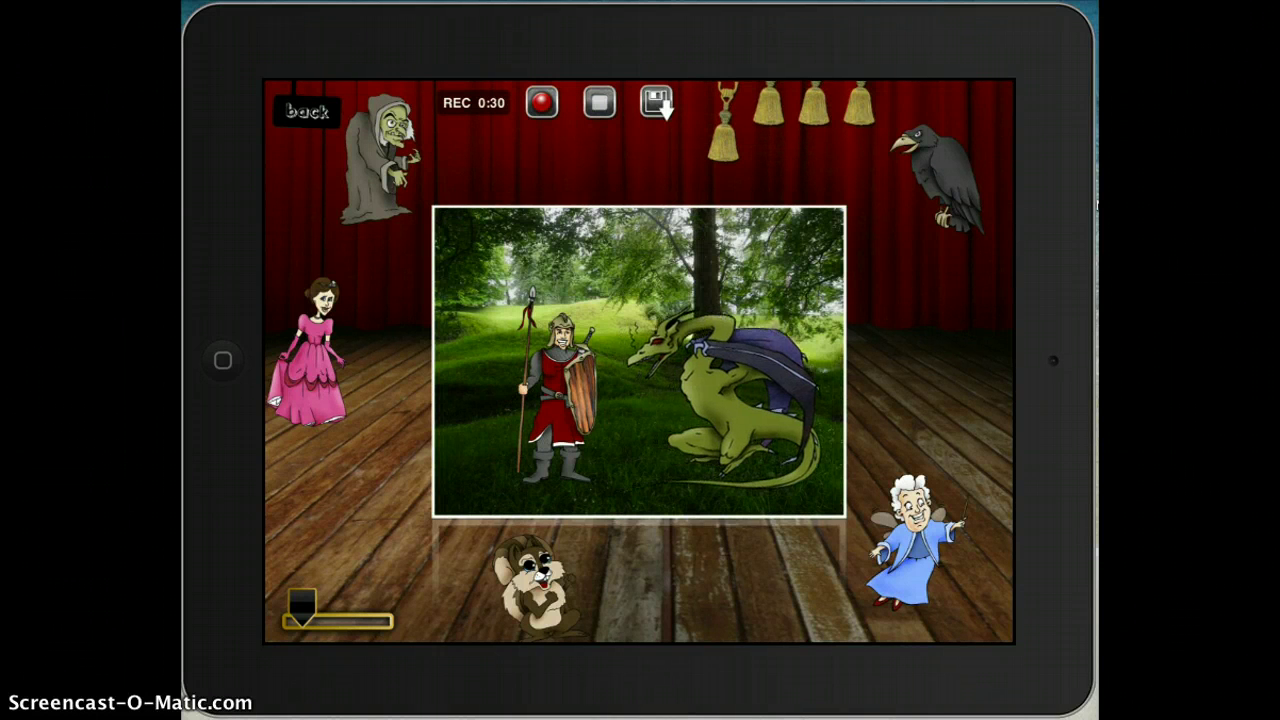
left_click_drag(557, 390, 506, 389)
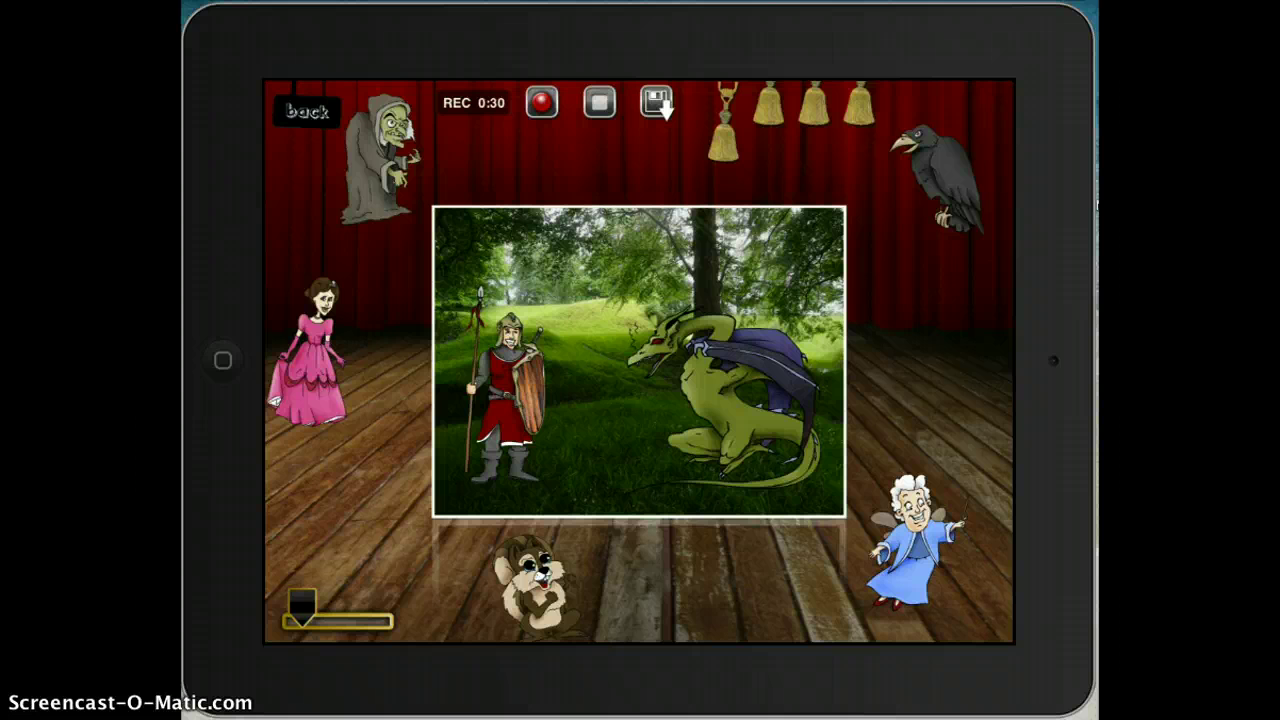
- Record the green forest scene with the fairy godmother flying in between the knight and the dragon, and pause the recording
left_click(600, 104)
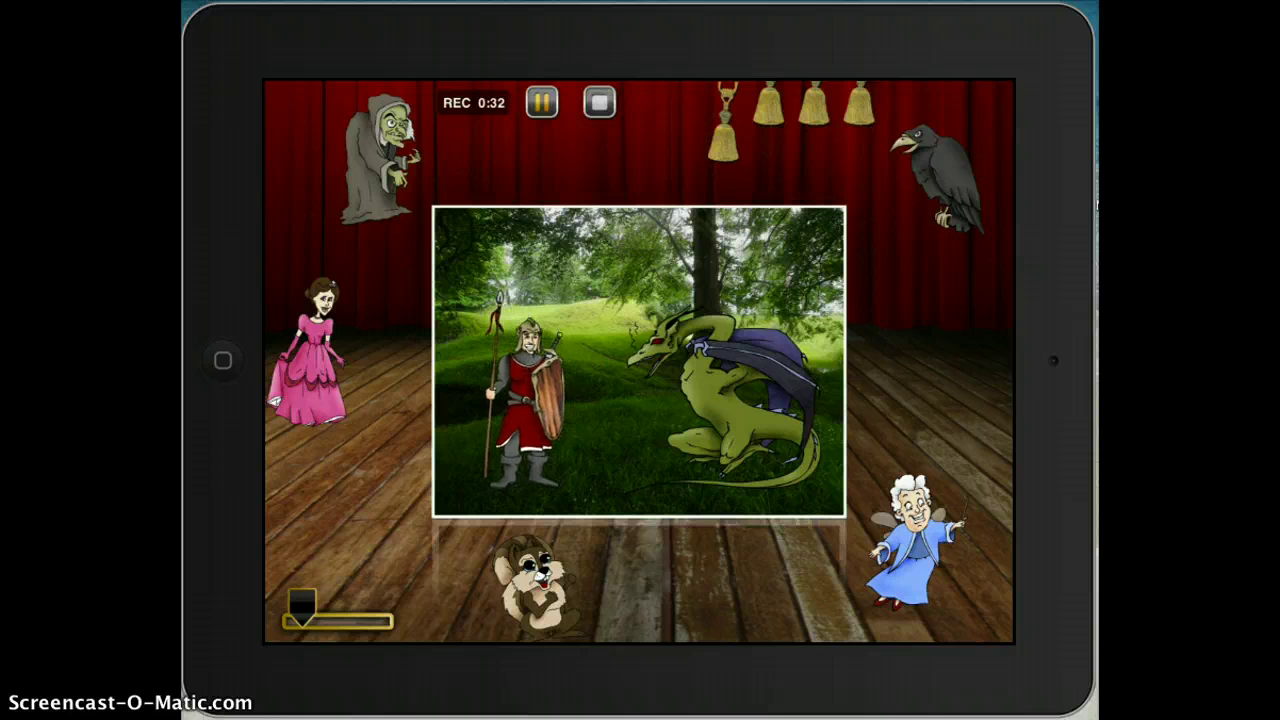
left_click_drag(517, 402, 522, 397)
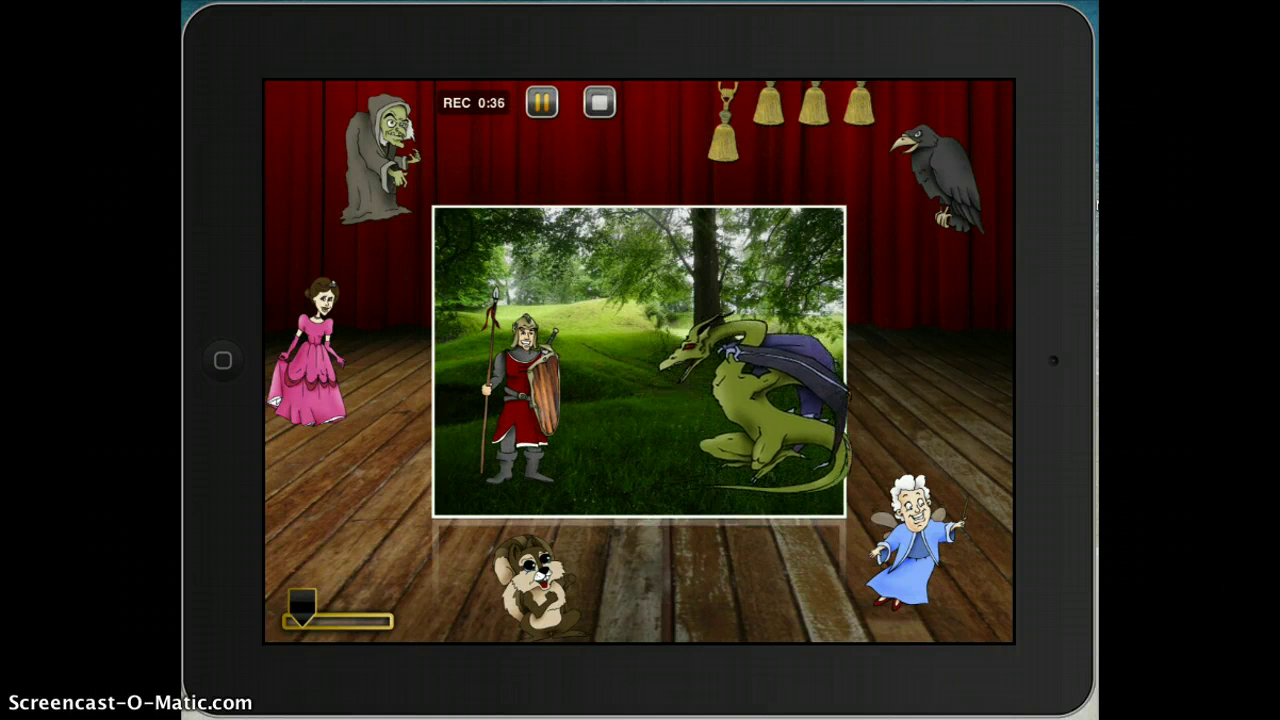
mouse_move(913, 545)
left_mouse_down()
mouse_move(929, 410)
mouse_move(589, 205)
mouse_move(624, 330)
mouse_move(619, 310)
mouse_move(609, 335)
mouse_move(599, 315)
mouse_move(594, 330)
mouse_move(624, 330)
mouse_move(599, 335)
mouse_move(605, 284)
left_mouse_up()
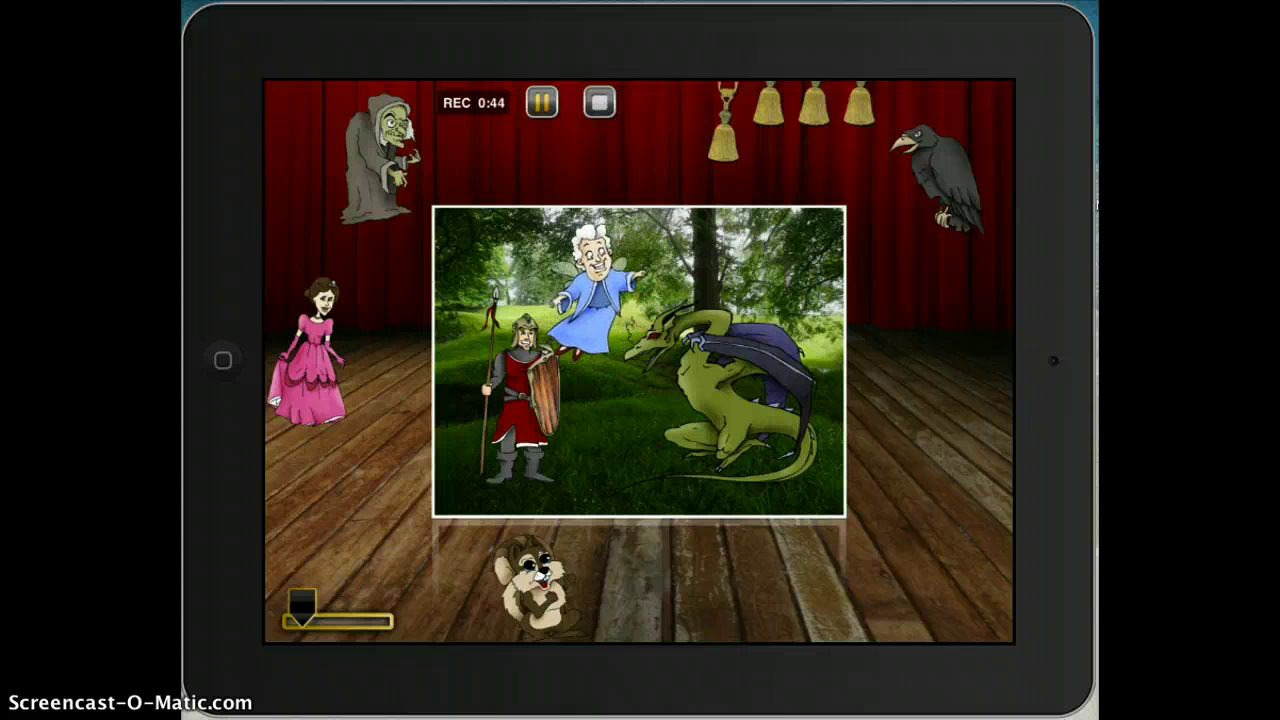
left_click_drag(725, 390, 725, 385)
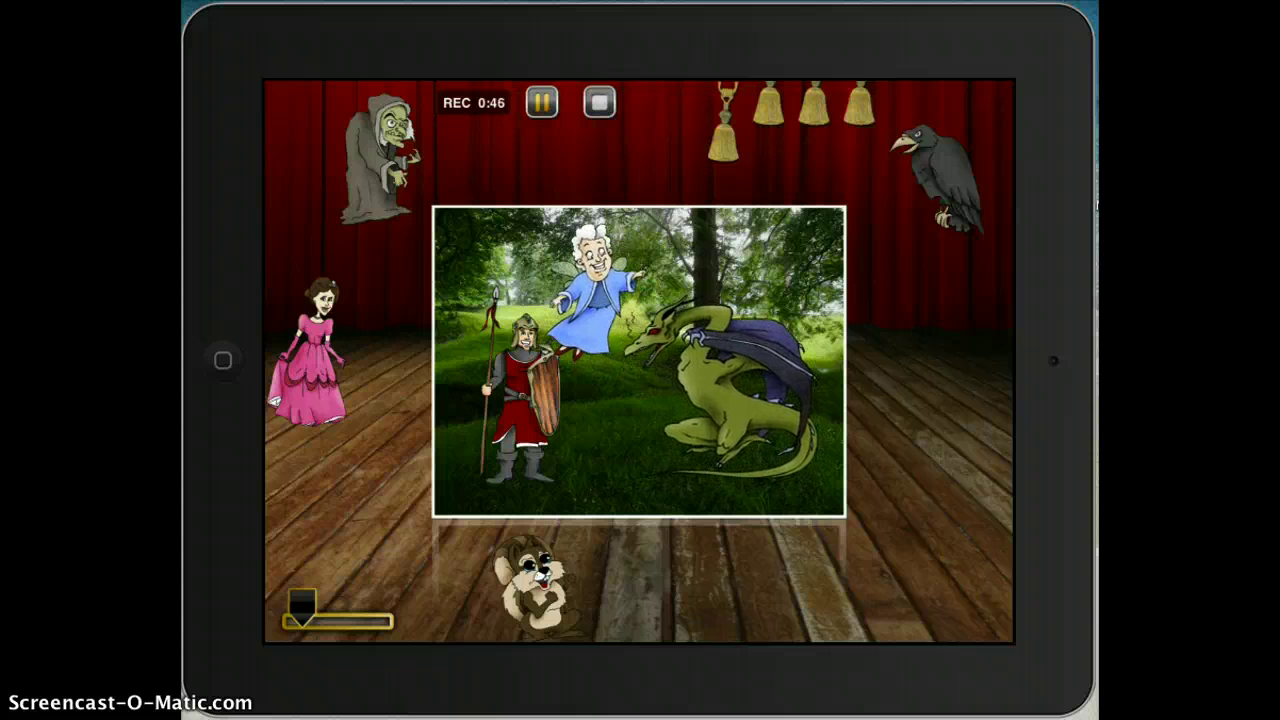
mouse_move(597, 290)
left_mouse_down()
mouse_move(595, 304)
mouse_move(600, 292)
left_mouse_up()
left_click(541, 102)
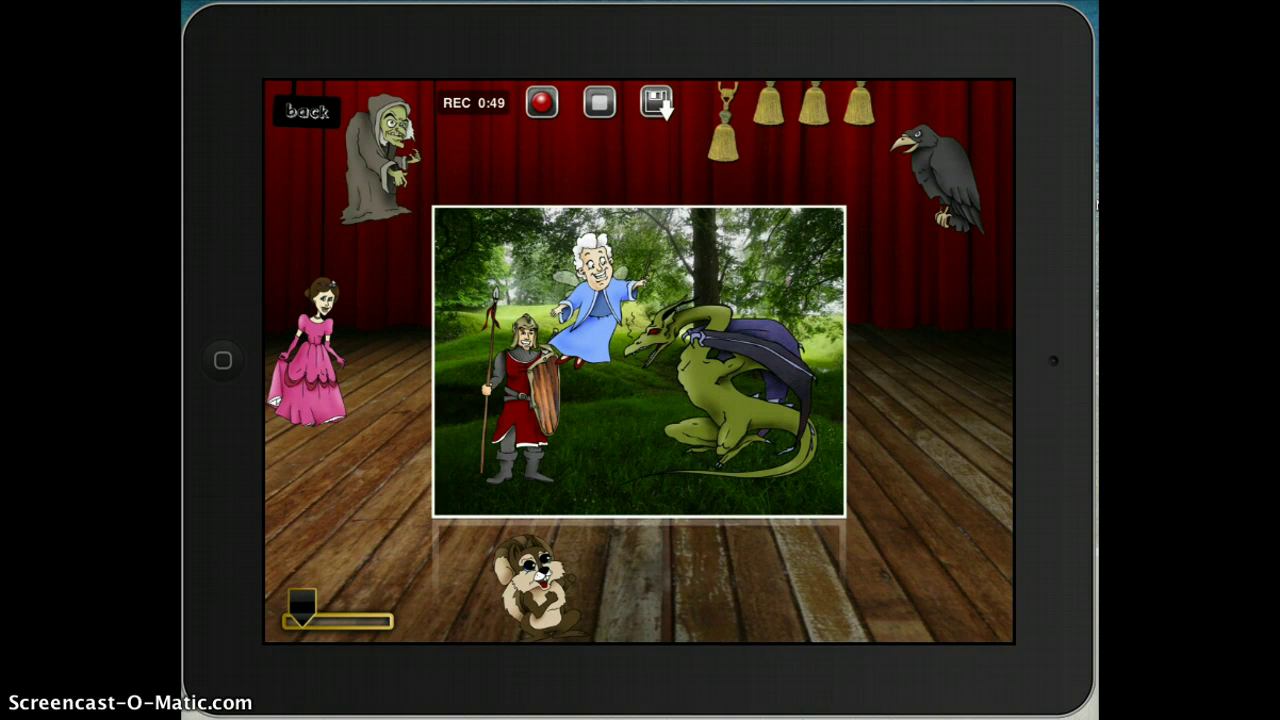
- Replace the dragon with the crow and record the fairy godmother moving toward it, pausing at the end
left_click_drag(730, 385, 960, 400)
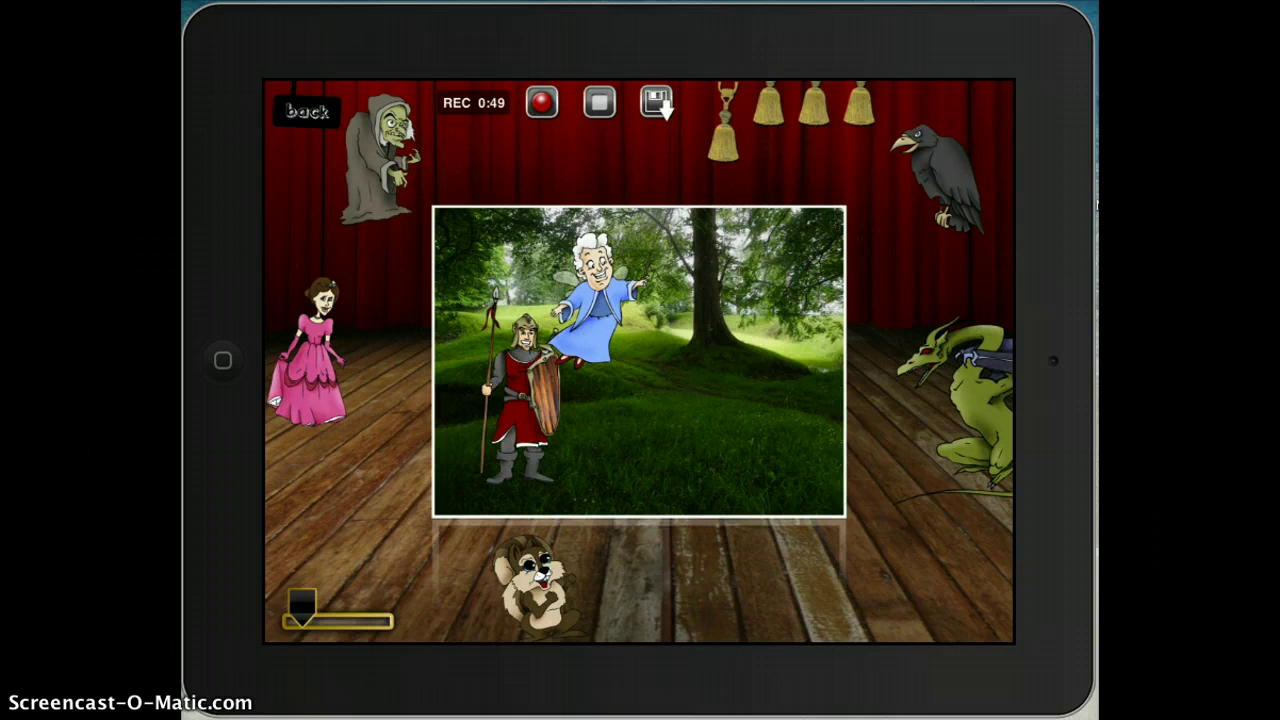
left_click_drag(940, 180, 712, 362)
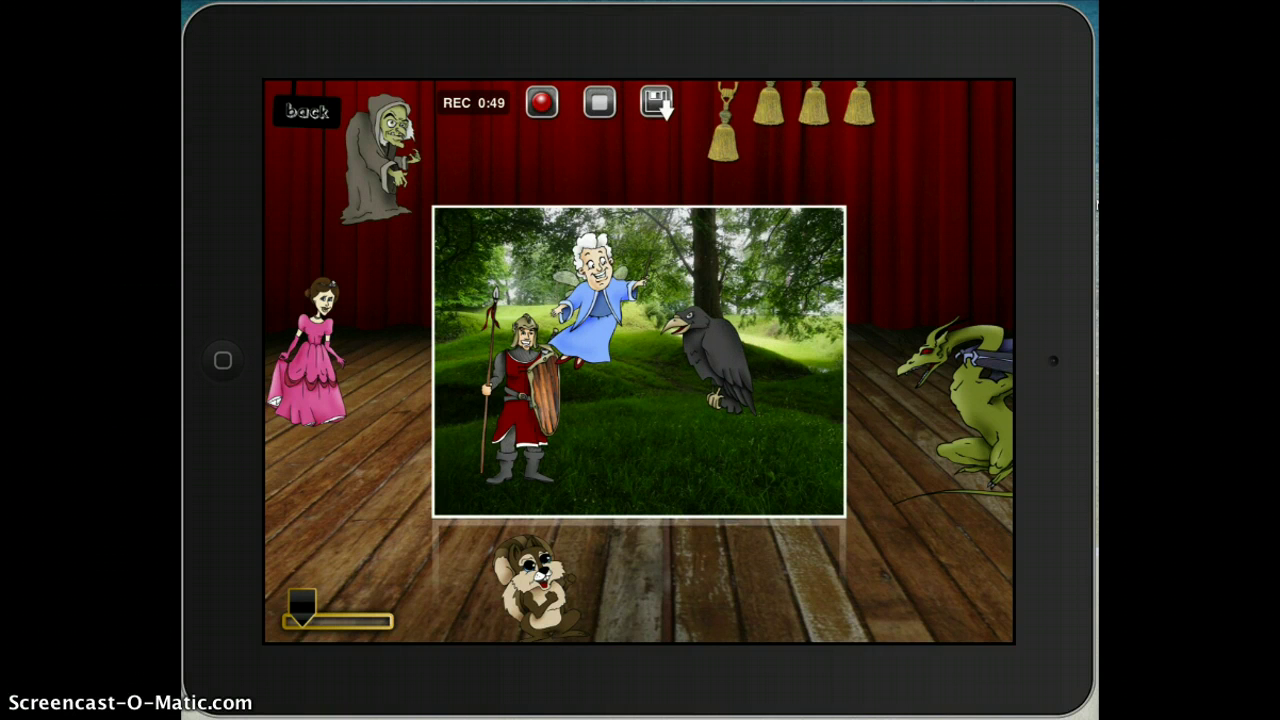
left_click(541, 102)
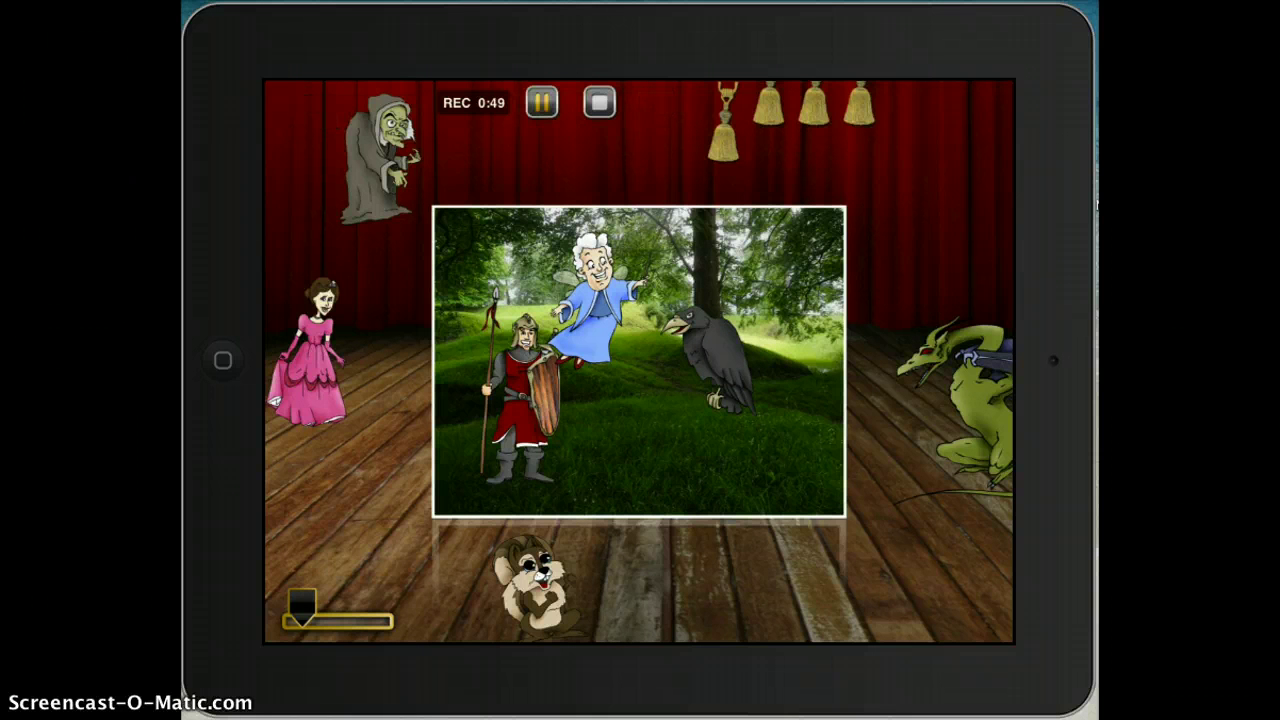
mouse_move(598, 300)
left_mouse_down()
mouse_move(615, 343)
mouse_move(599, 298)
mouse_move(616, 298)
mouse_move(592, 298)
mouse_move(605, 318)
mouse_move(617, 310)
left_mouse_up()
left_click(541, 102)
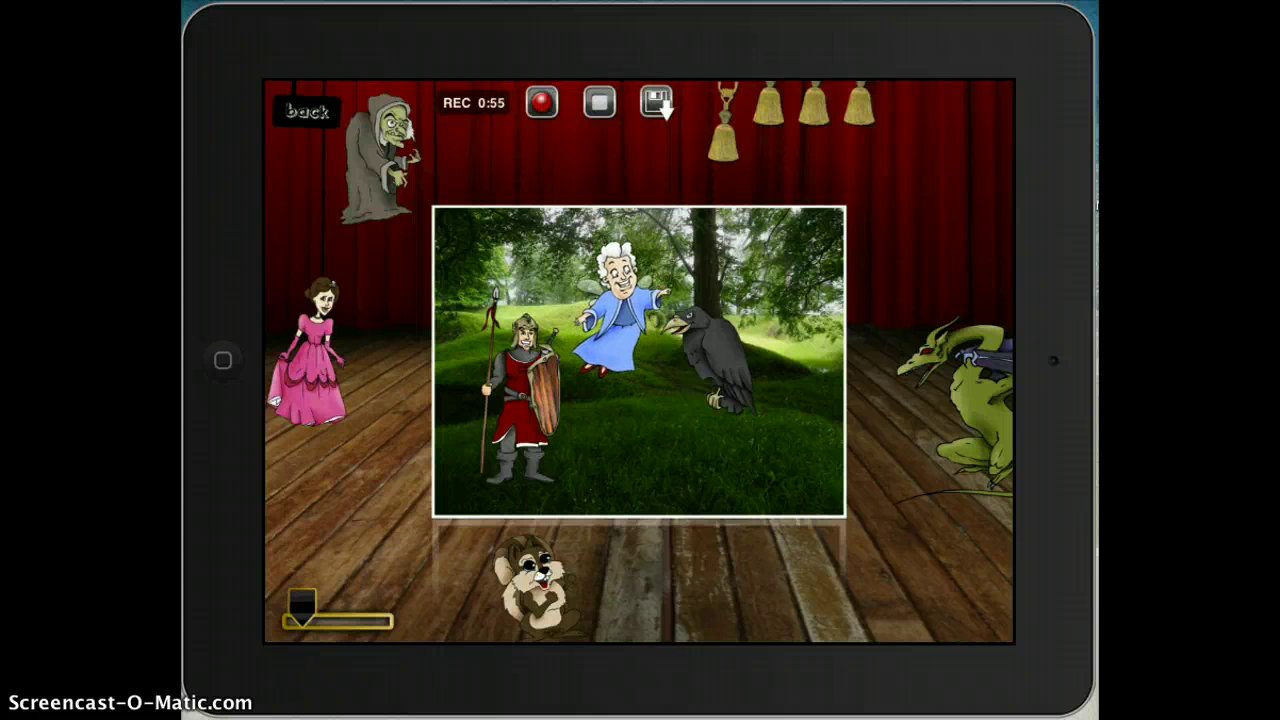
- Replace the crow with the chipmunk and record the fairy godmother and the knight moving beside it, pausing at the end
left_click_drag(712, 358, 964, 219)
mouse_move(535, 585)
left_mouse_down()
mouse_move(777, 366)
mouse_move(726, 386)
mouse_move(749, 396)
mouse_move(715, 400)
mouse_move(718, 390)
left_mouse_up()
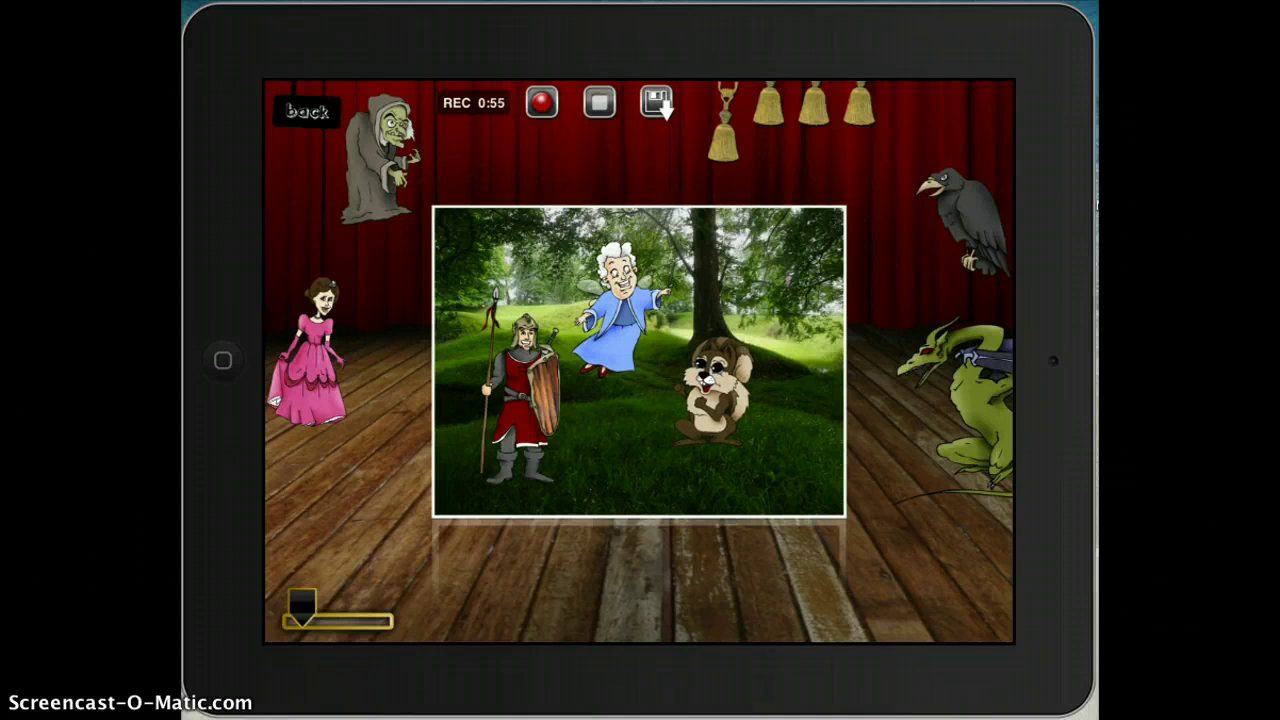
left_click(541, 102)
mouse_move(615, 320)
left_mouse_down()
mouse_move(609, 329)
mouse_move(628, 332)
left_mouse_up()
left_click_drag(636, 315, 629, 310)
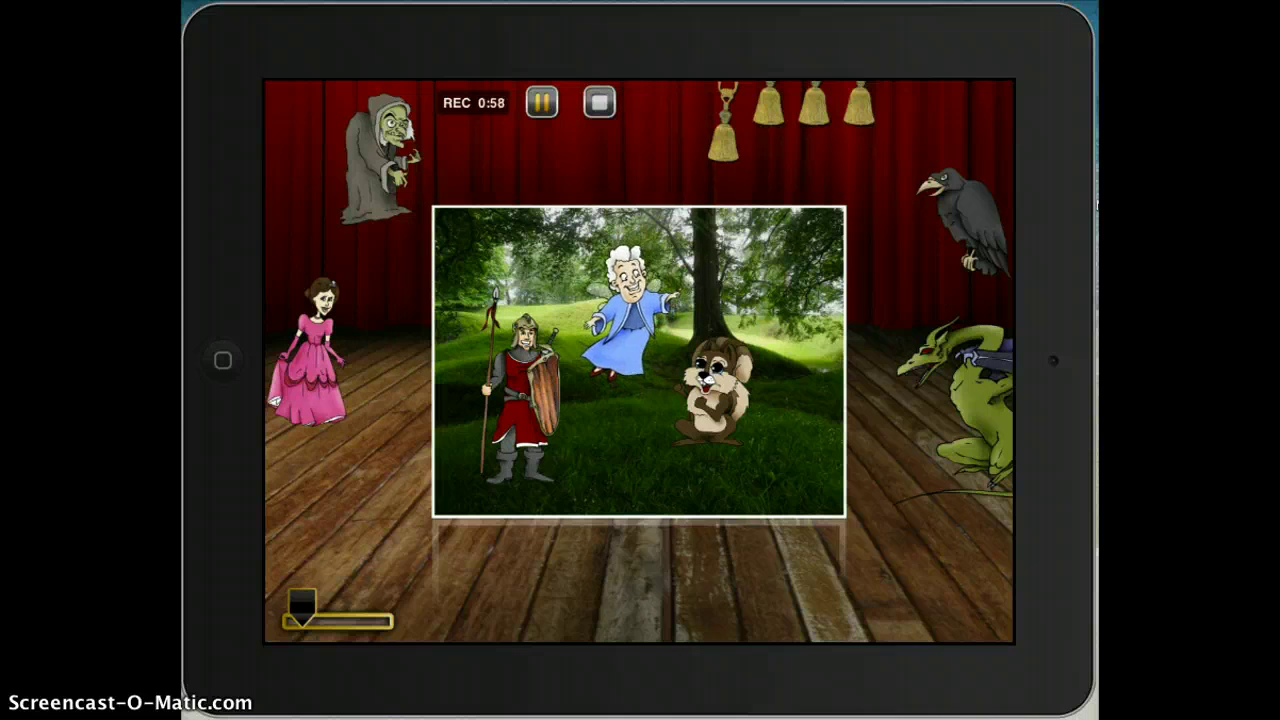
left_click_drag(520, 395, 517, 392)
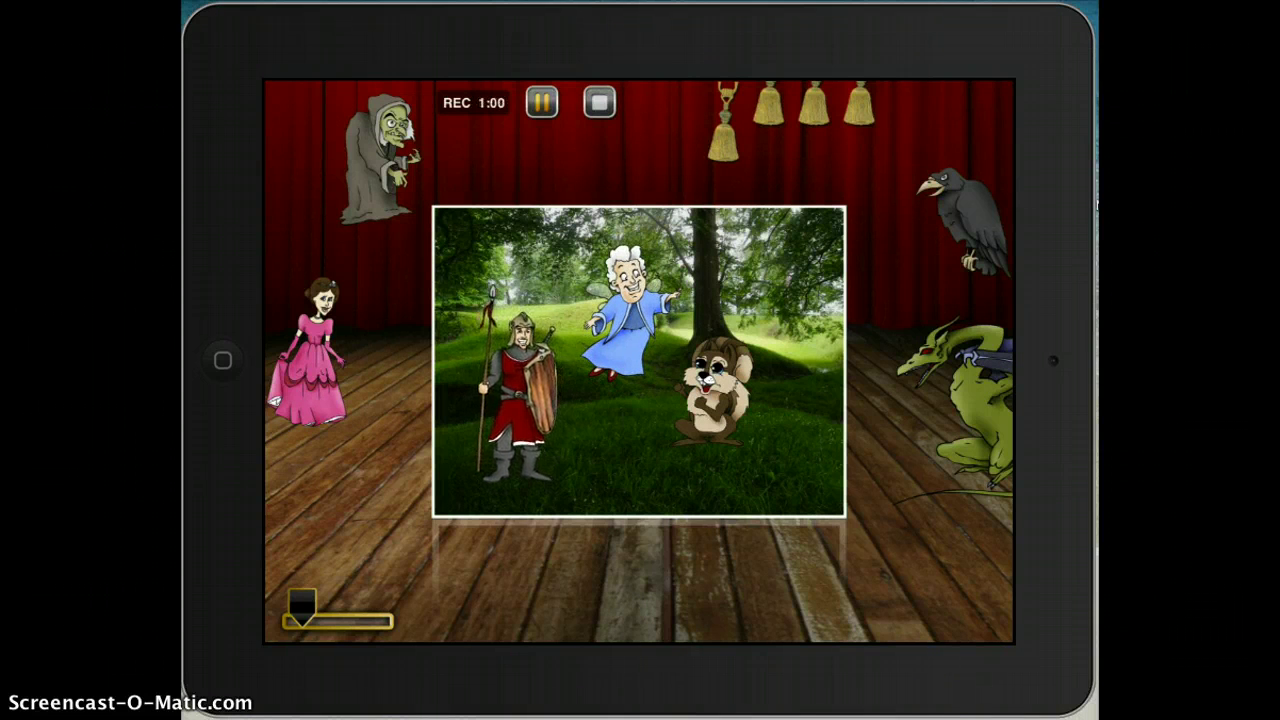
left_click(541, 102)
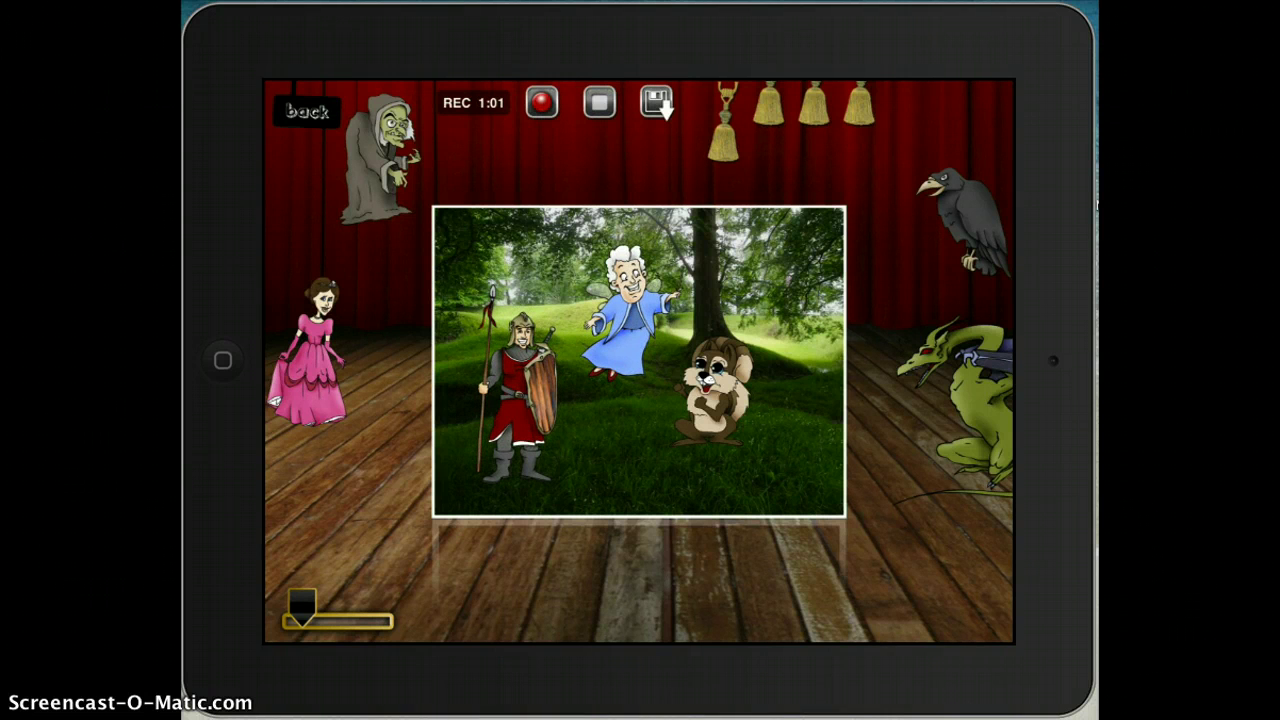
- Change to the castle backdrop and rearrange the cast: fairy godmother offstage, knight beyond the chipmunk, princess on the scene's opposite side
left_click(768, 105)
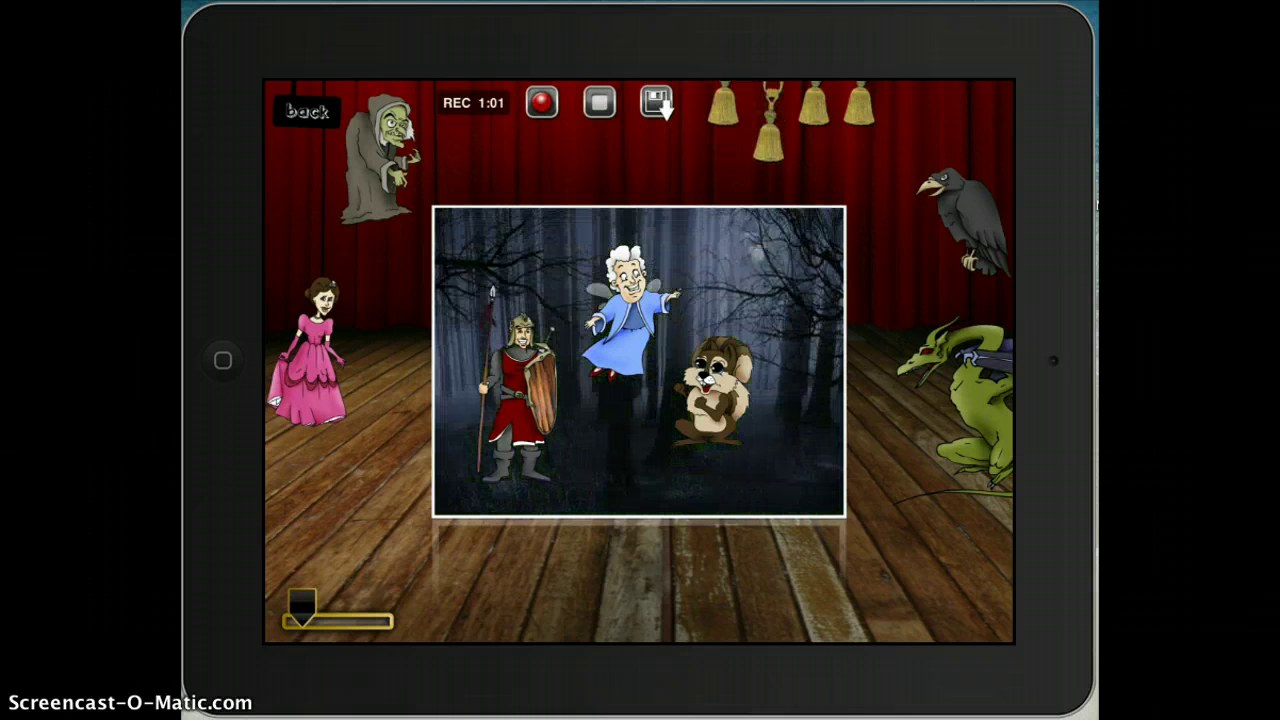
left_click(814, 105)
left_click(859, 108)
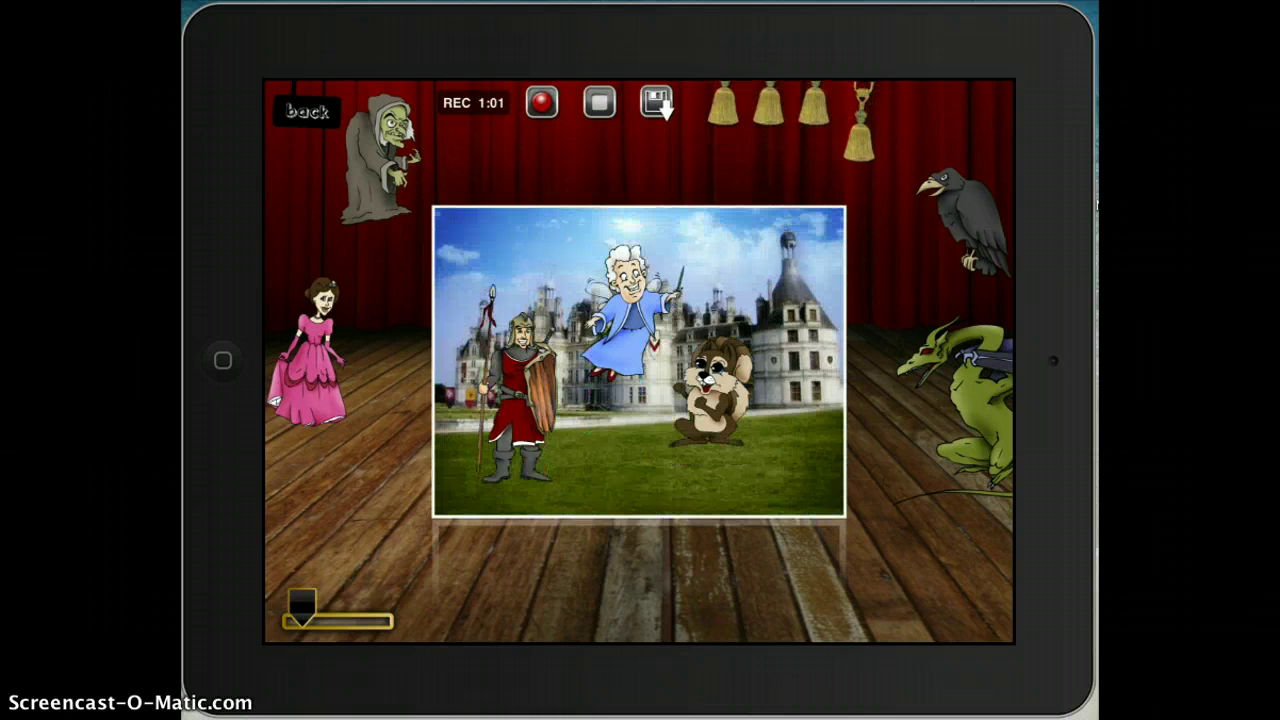
left_click_drag(630, 310, 970, 537)
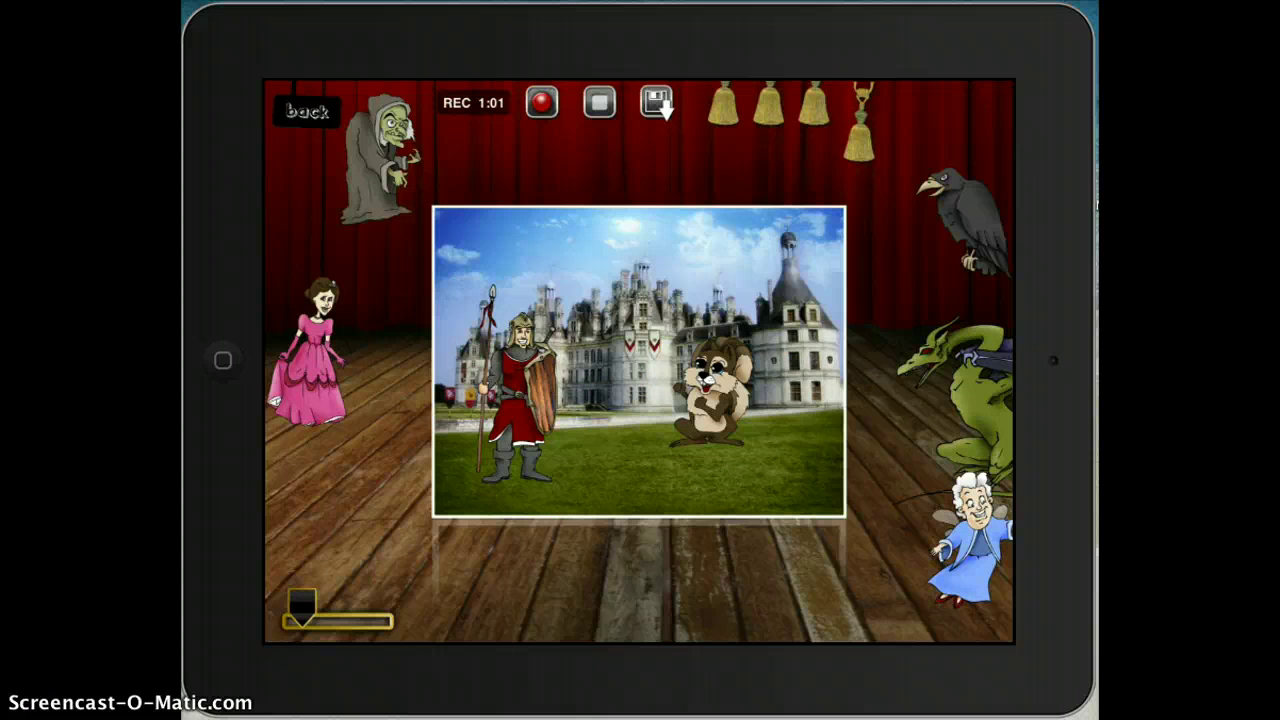
left_click_drag(517, 400, 792, 390)
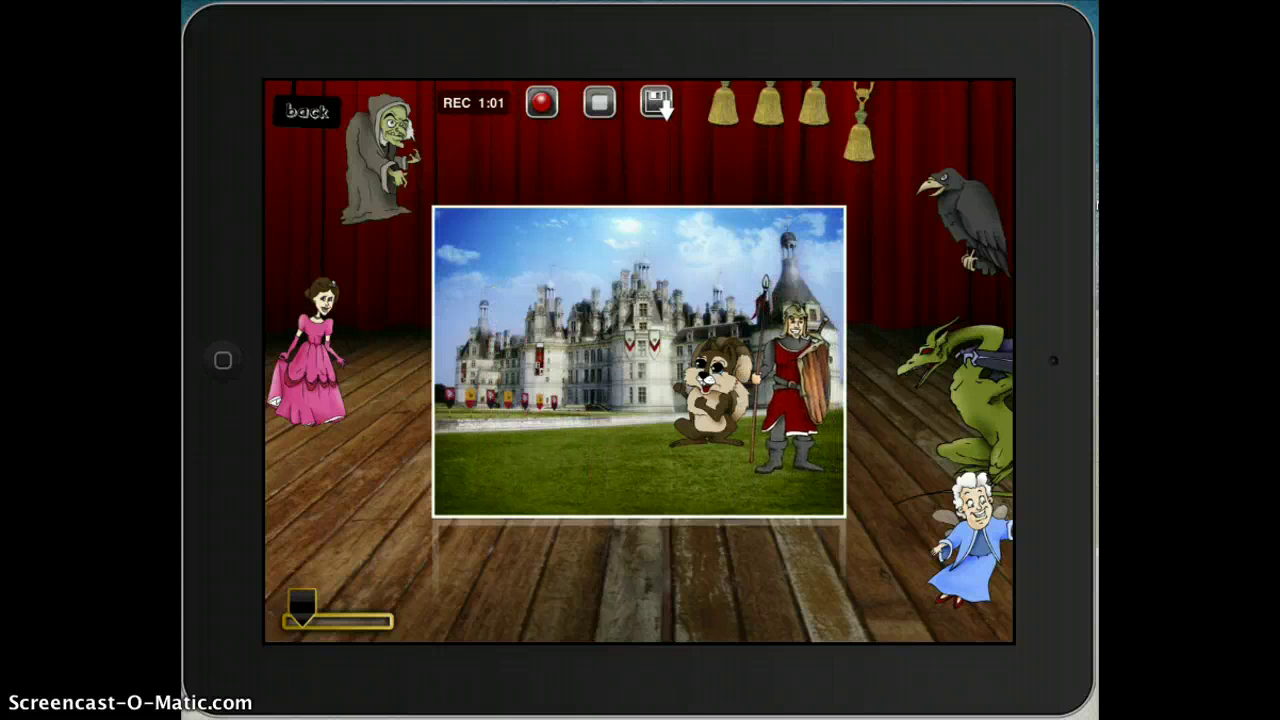
left_click_drag(307, 350, 517, 390)
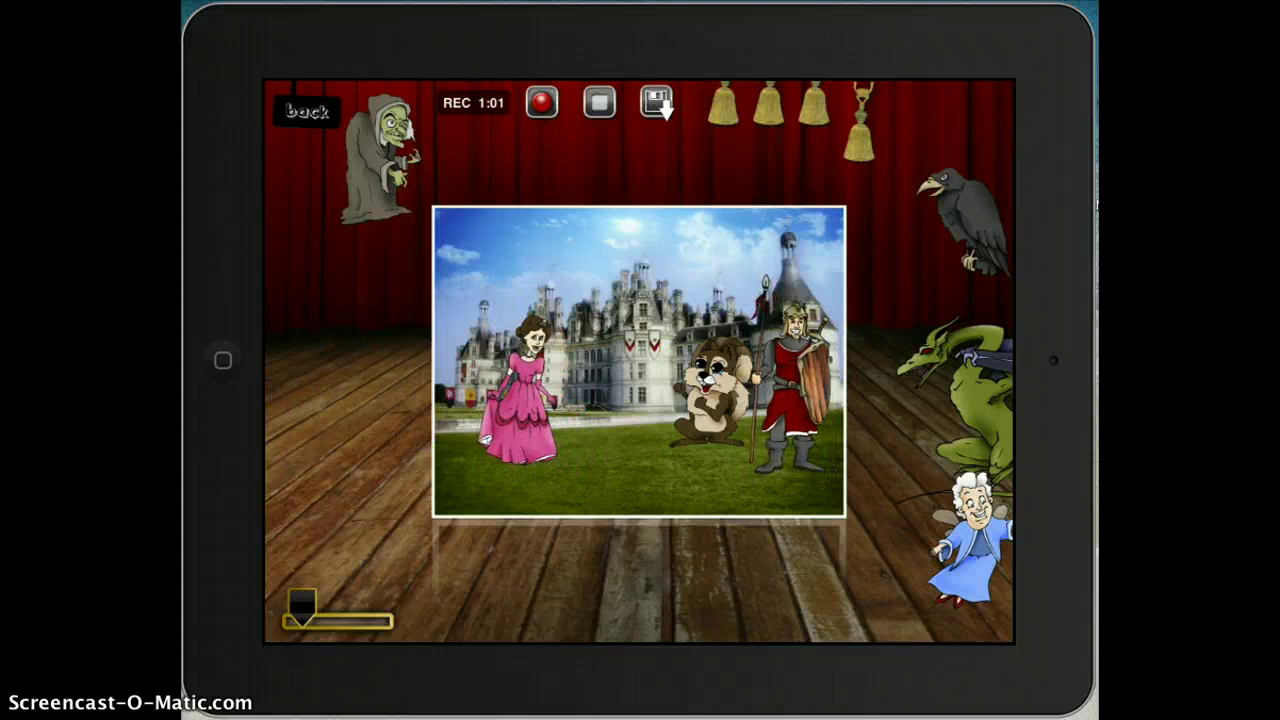
- Record the final castle scene, moving the princess, chipmunk and knight toward one another, and end the recording
left_click(542, 102)
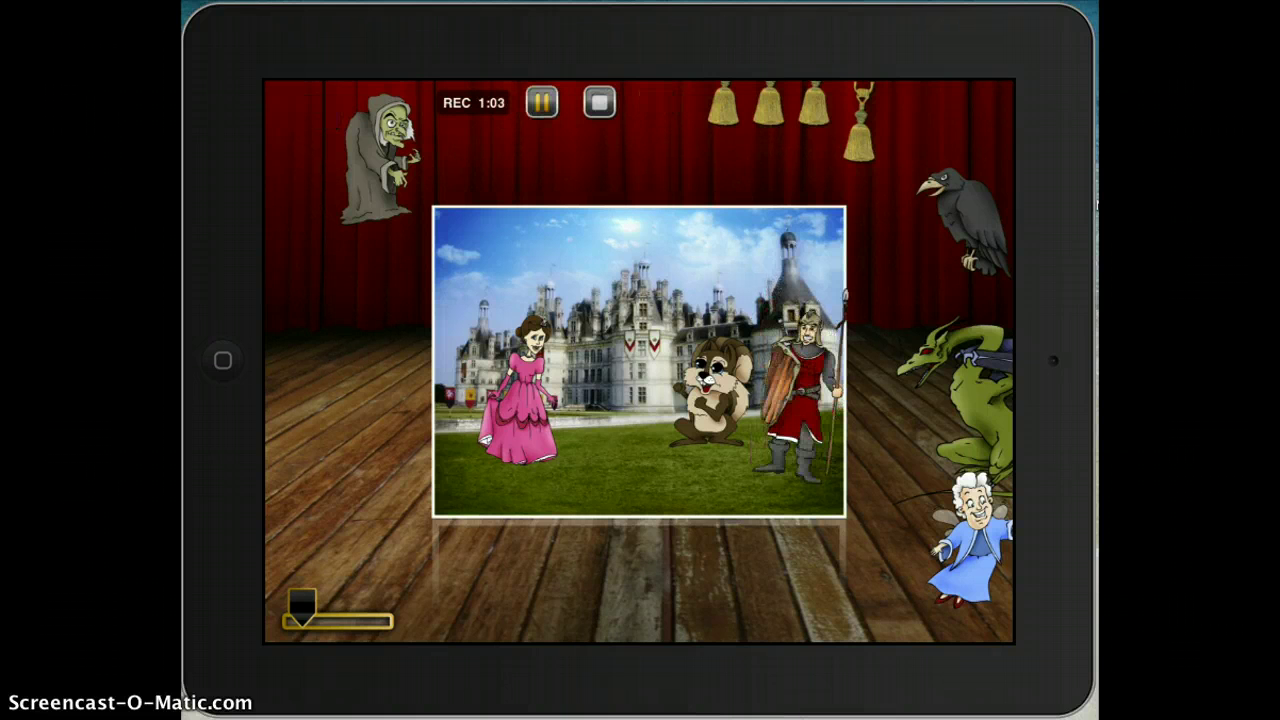
mouse_move(803, 392)
left_mouse_down()
mouse_move(792, 406)
mouse_move(800, 395)
left_mouse_up()
left_click_drag(710, 395, 712, 399)
left_click_drag(518, 400, 549, 395)
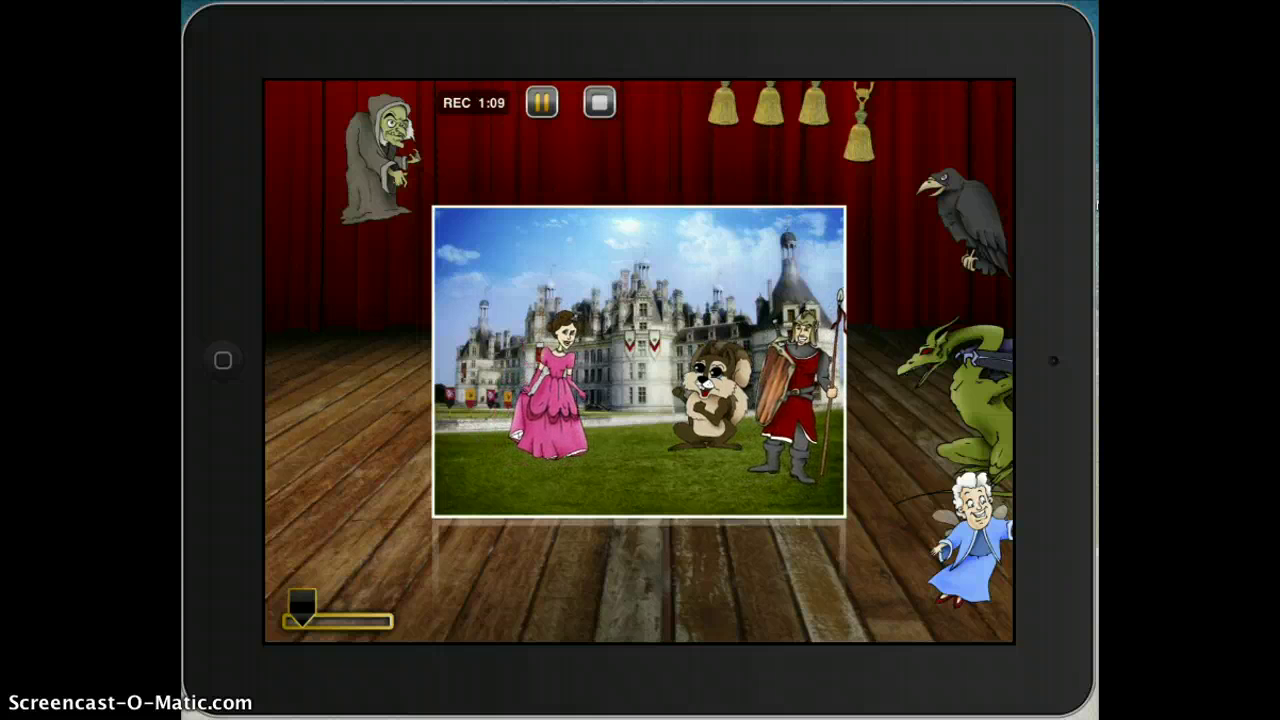
left_click_drag(710, 395, 628, 396)
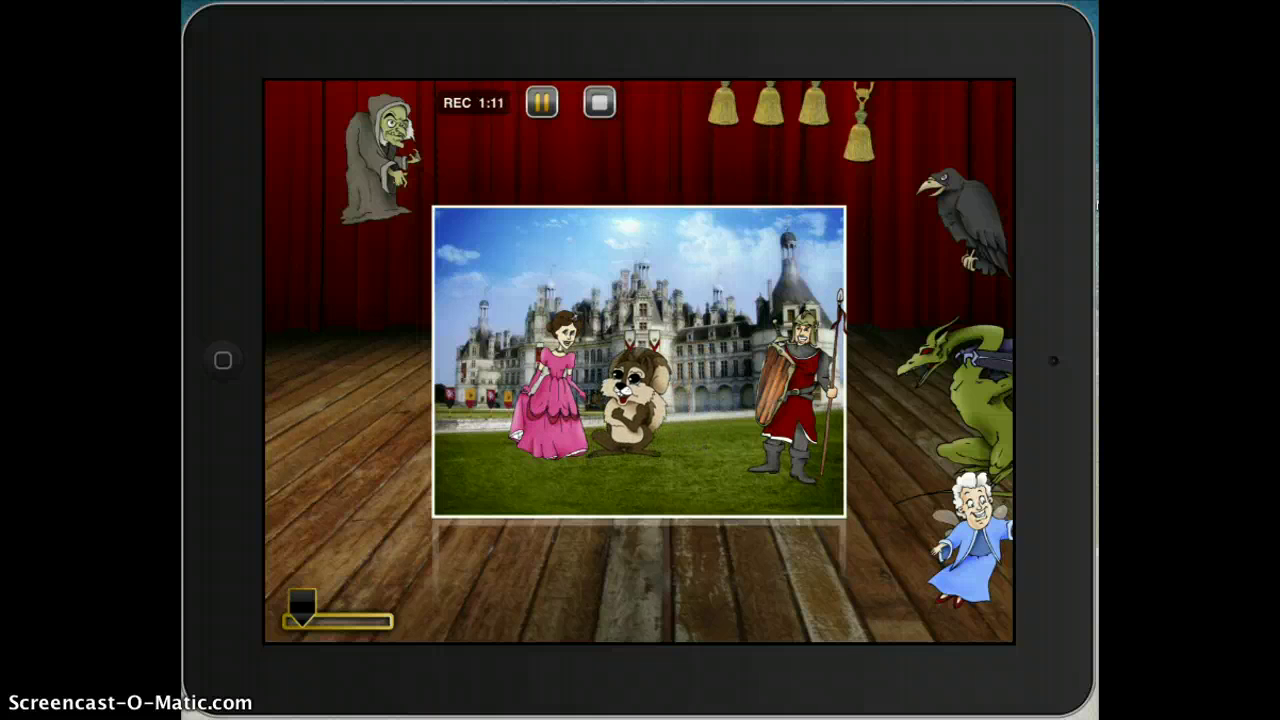
left_click_drag(549, 395, 536, 396)
mouse_move(628, 398)
left_mouse_down()
mouse_move(602, 382)
mouse_move(559, 377)
mouse_move(652, 400)
left_mouse_up()
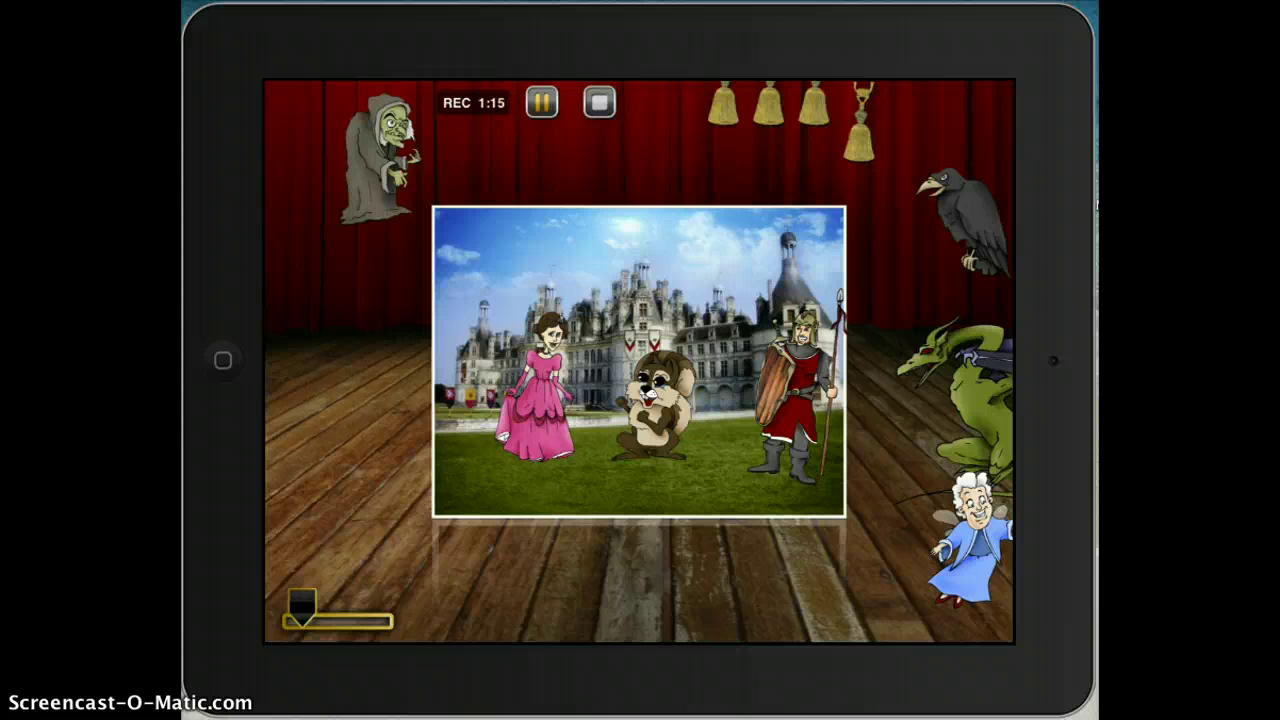
left_click_drag(795, 400, 757, 396)
left_click(541, 102)
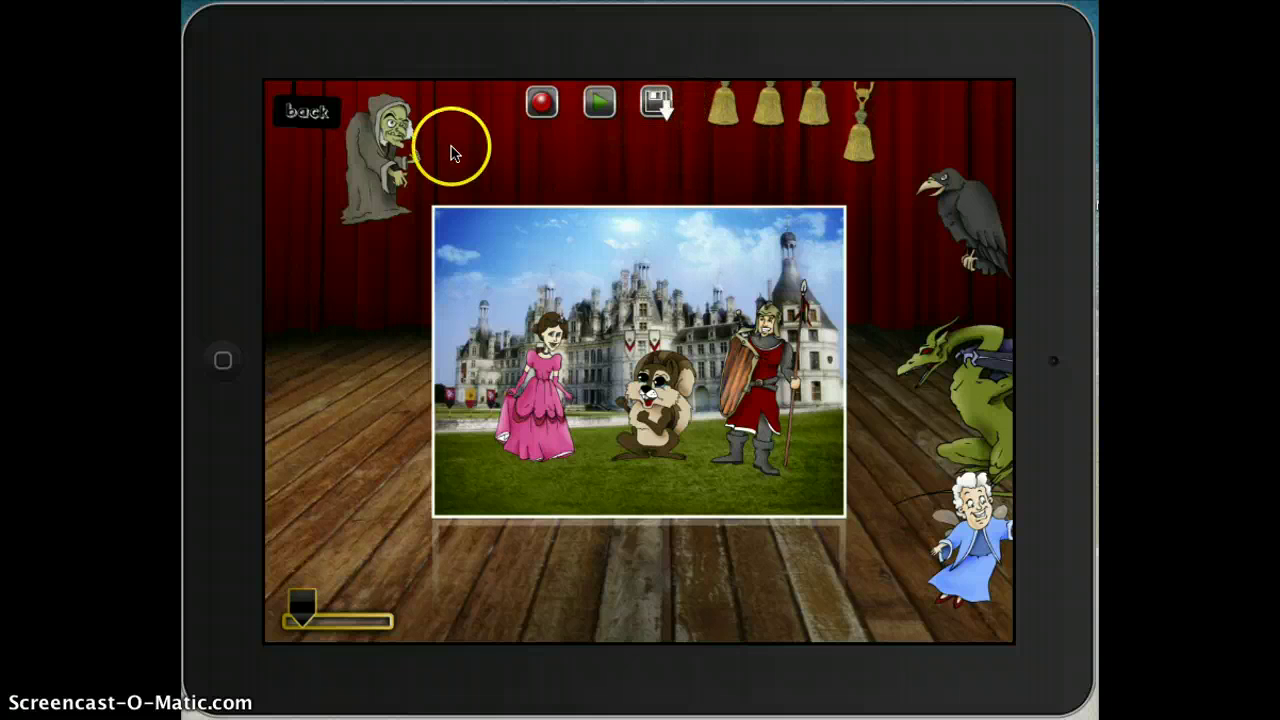
- Save the recorded puppet show with the title "3M Name"
left_click(656, 101)
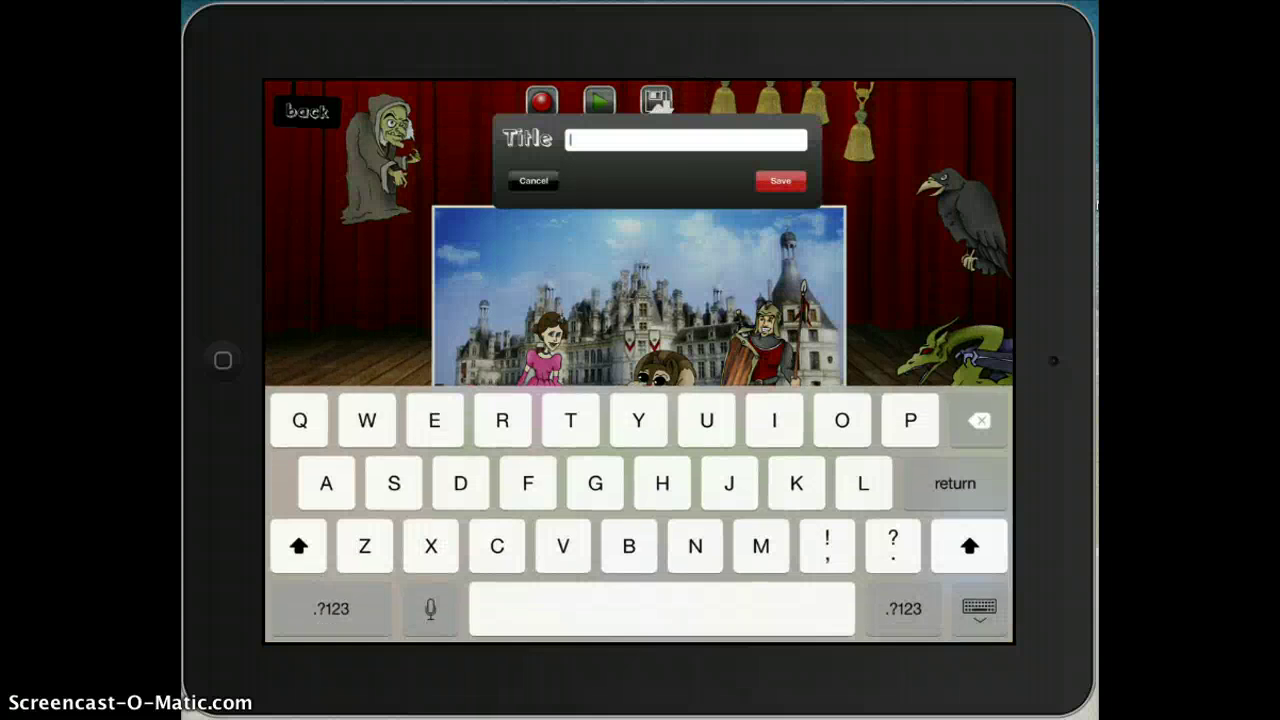
left_click(331, 607)
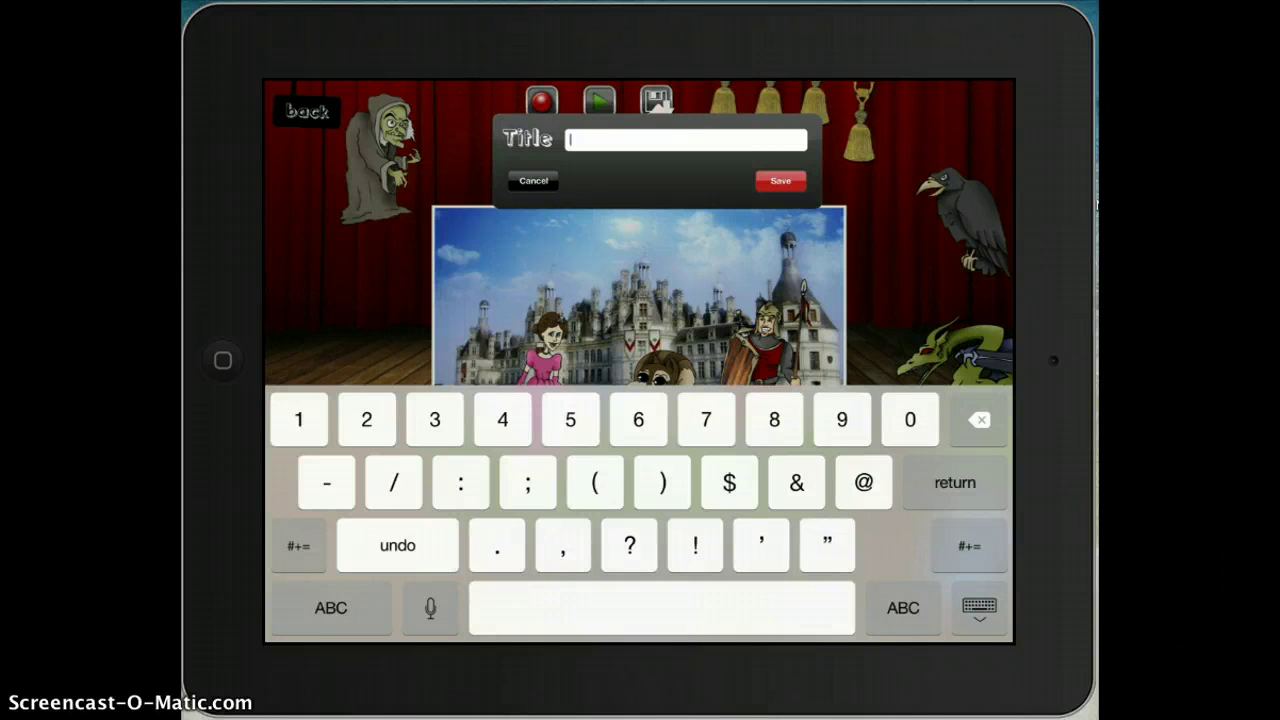
type("3")
left_click(331, 608)
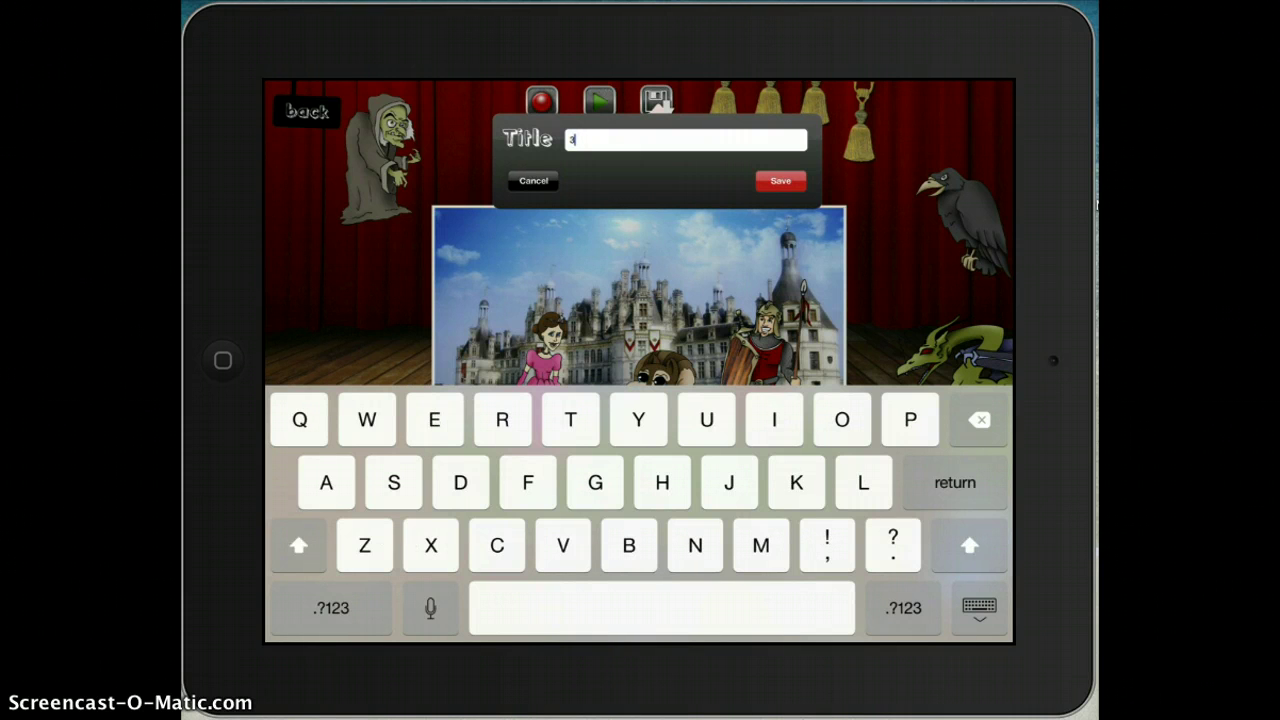
type("M Name")
left_click(778, 180)
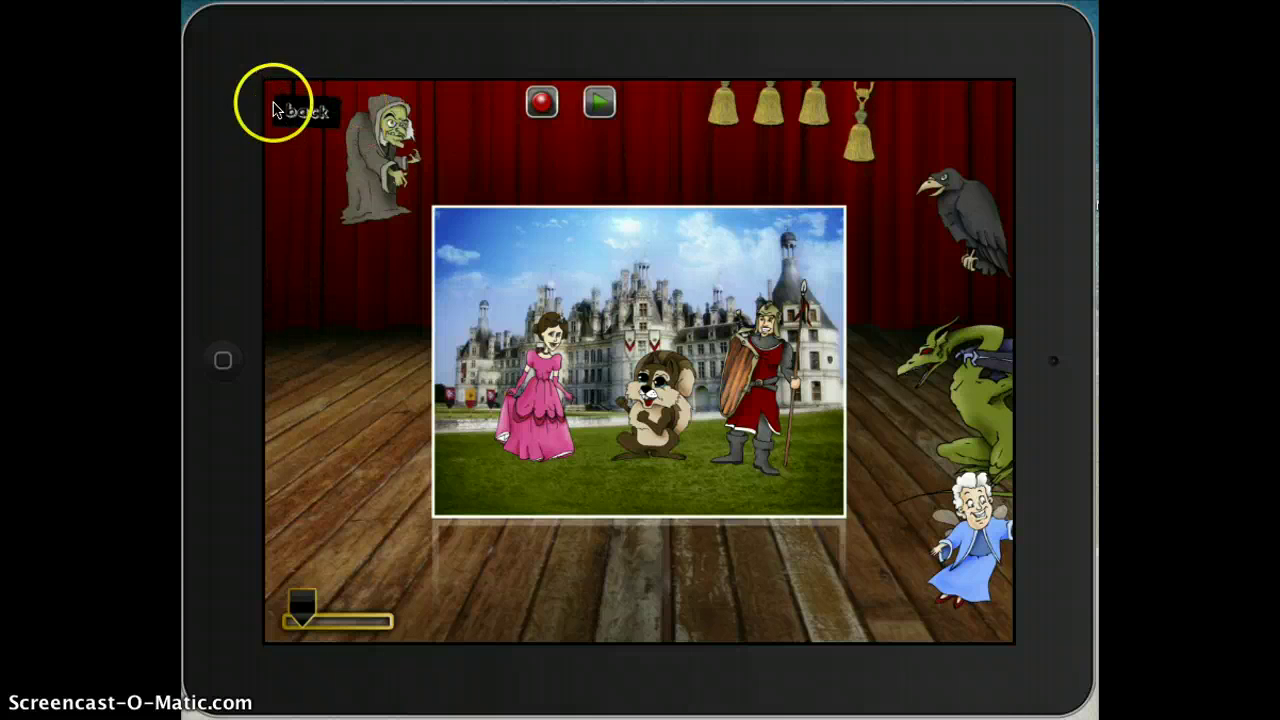
- Leave the stage, return through the backdrop and actor selections to the title screen, and open the list of saved shows
left_click(307, 111)
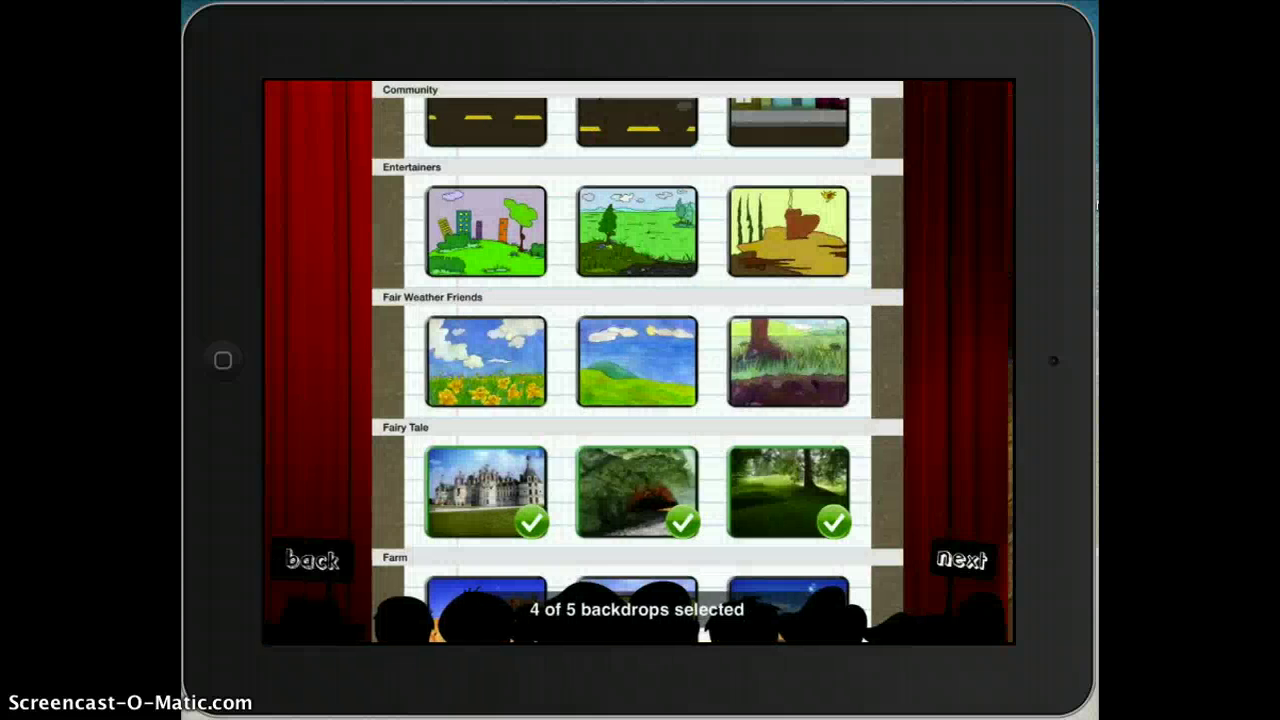
left_click(313, 560)
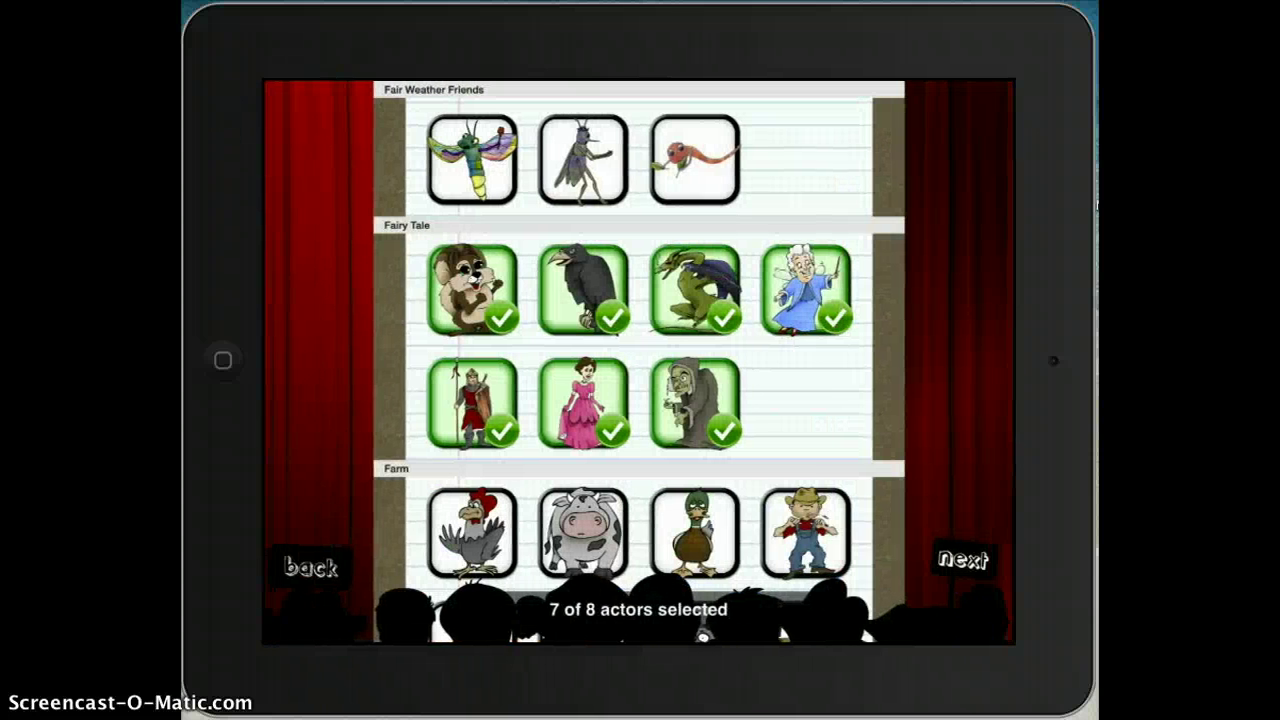
left_click(309, 565)
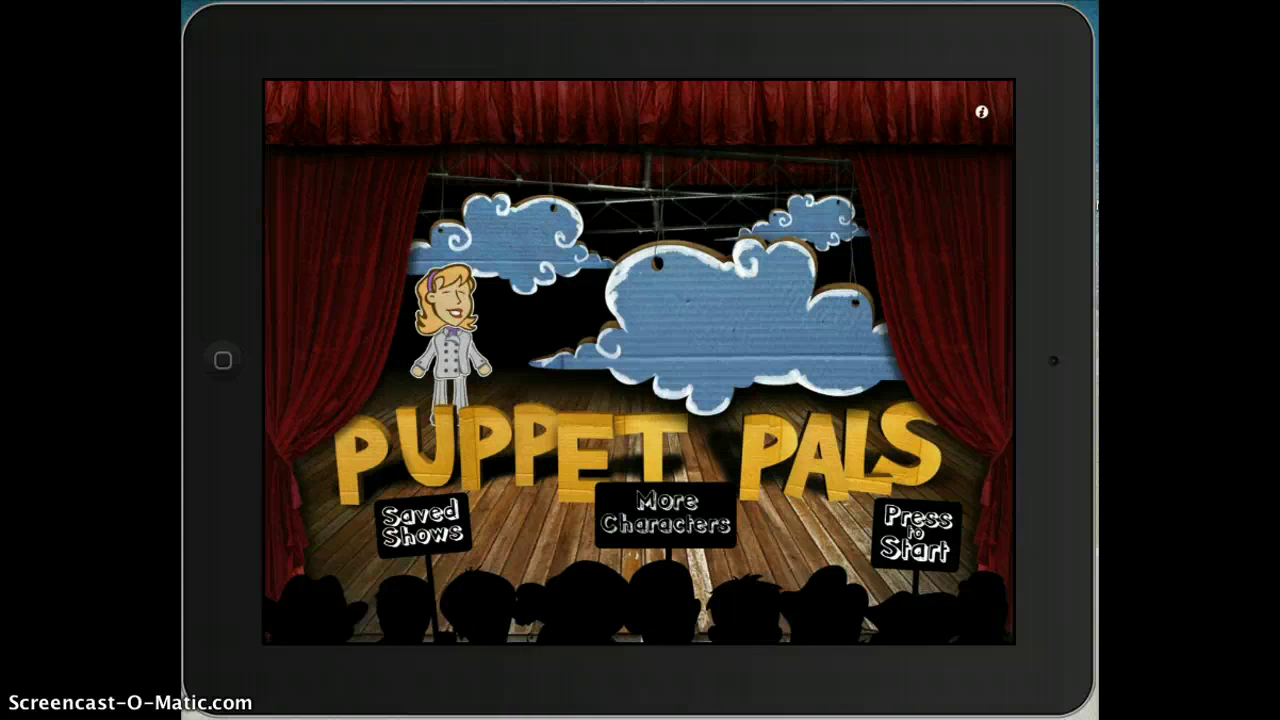
left_click(421, 522)
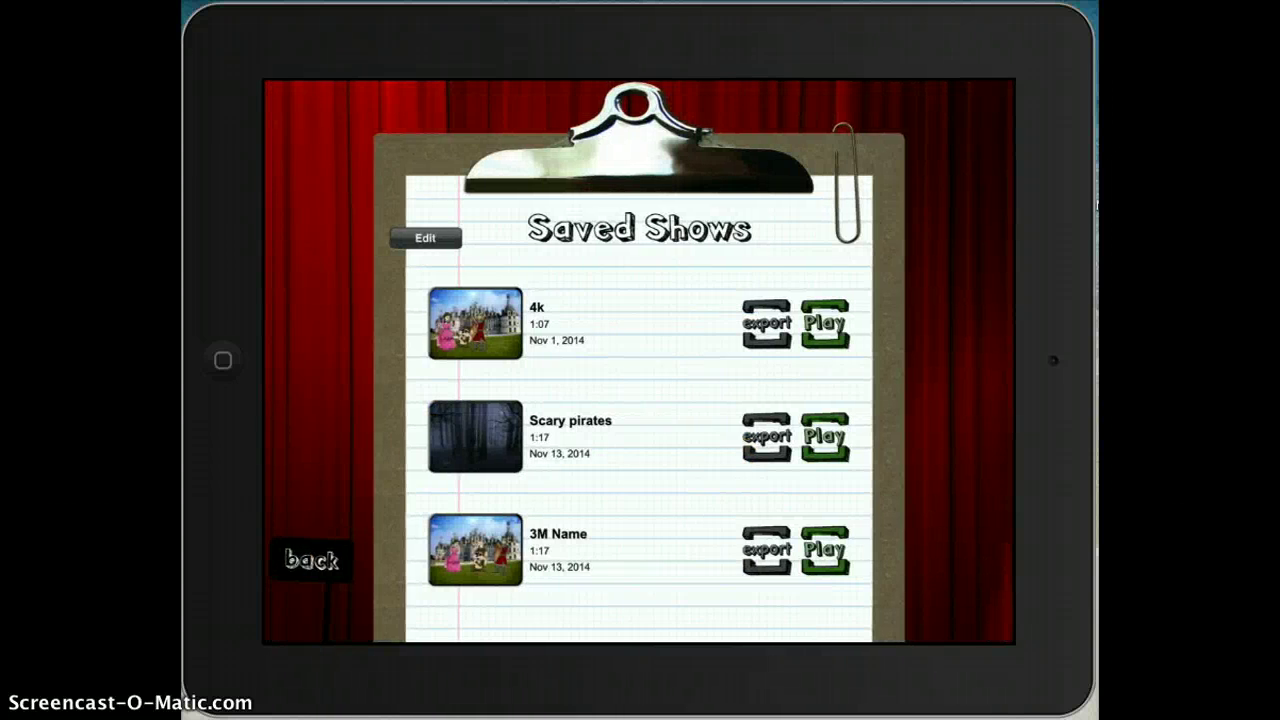